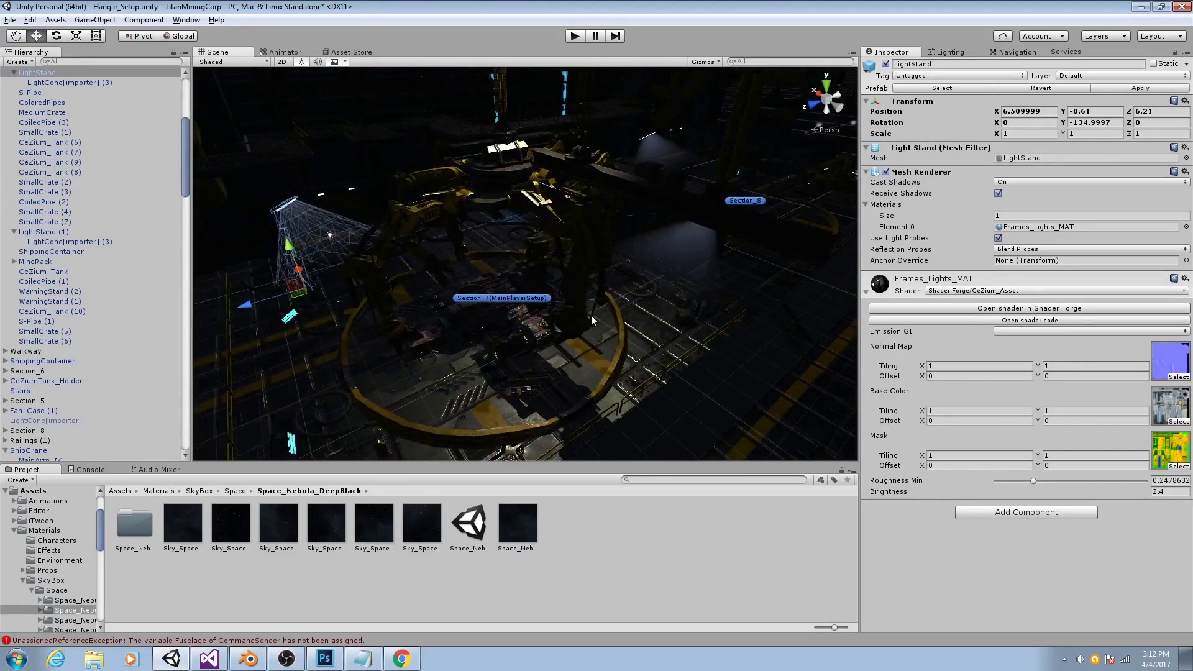
# Add a point light to the hangar scene to reinforce the glow of the light stand beside the shipping container.
pyautogui.click(777, 256)
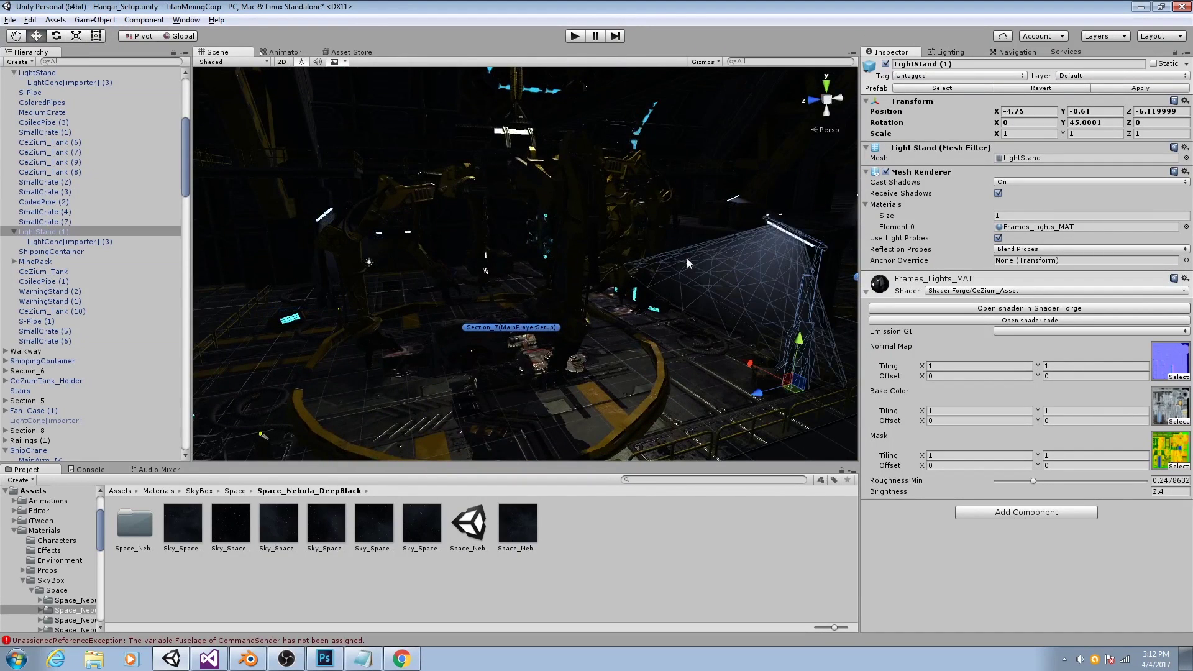
pyautogui.moveTo(665, 313); pyautogui.dragTo(752, 267, button='right')
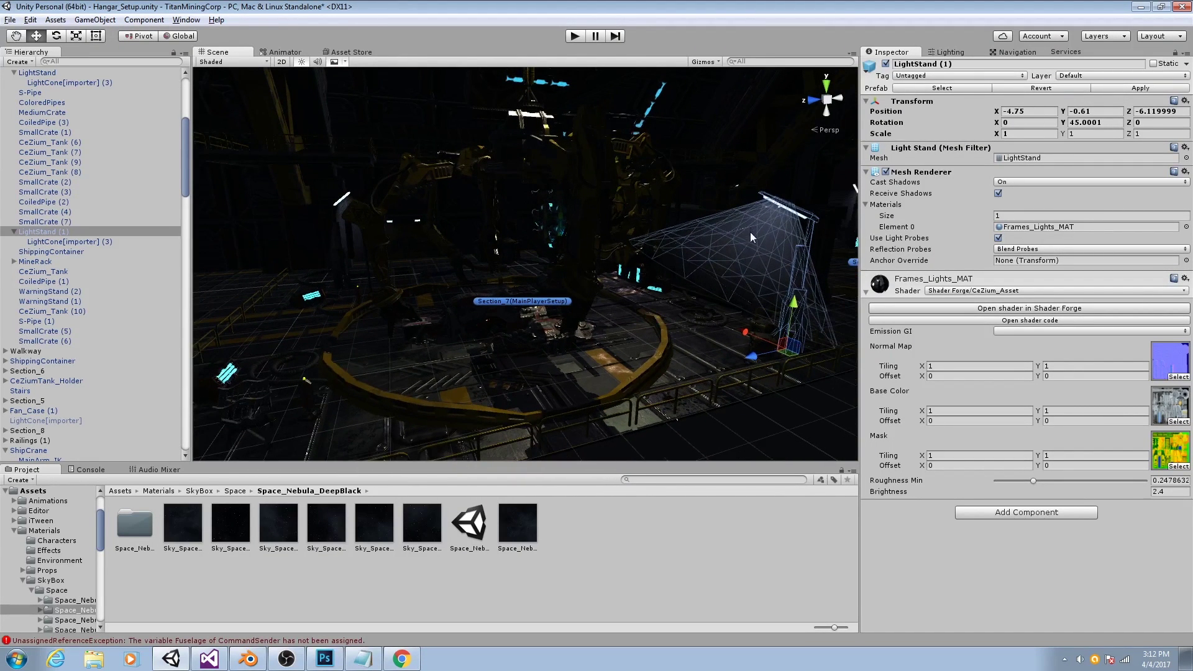
pyautogui.moveTo(574, 214); pyautogui.dragTo(596, 279, button='right')
pyautogui.moveTo(596, 279); pyautogui.dragTo(617, 262, button='middle')
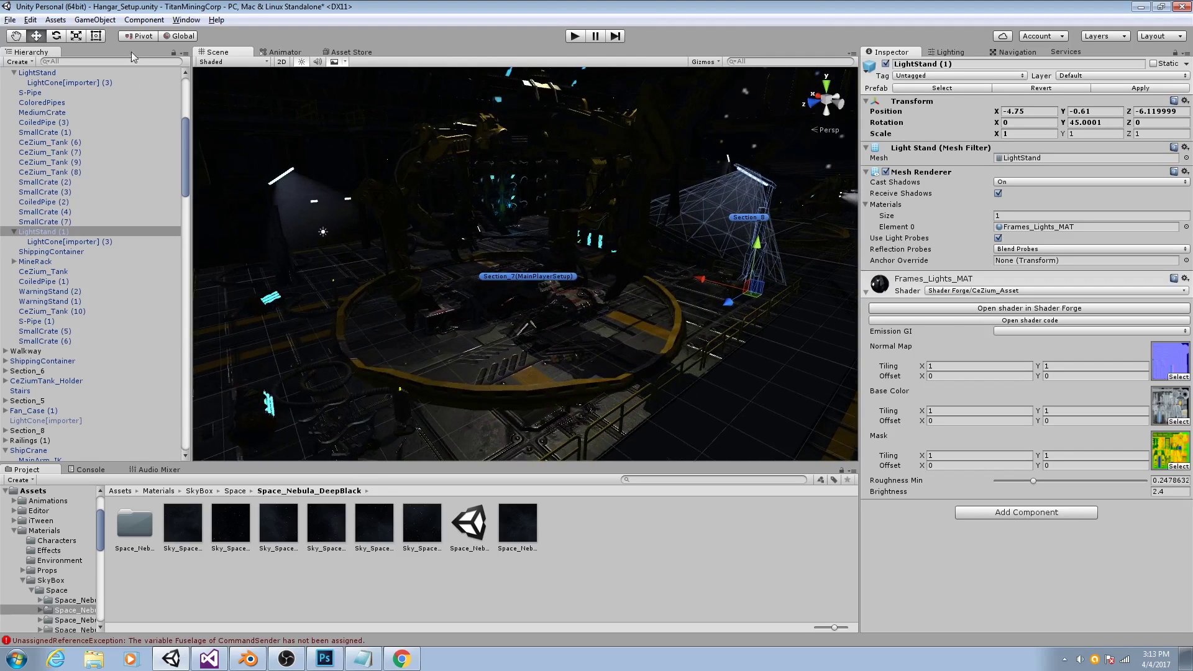
pyautogui.click(14, 73)
pyautogui.scroll(5, 14, 74)
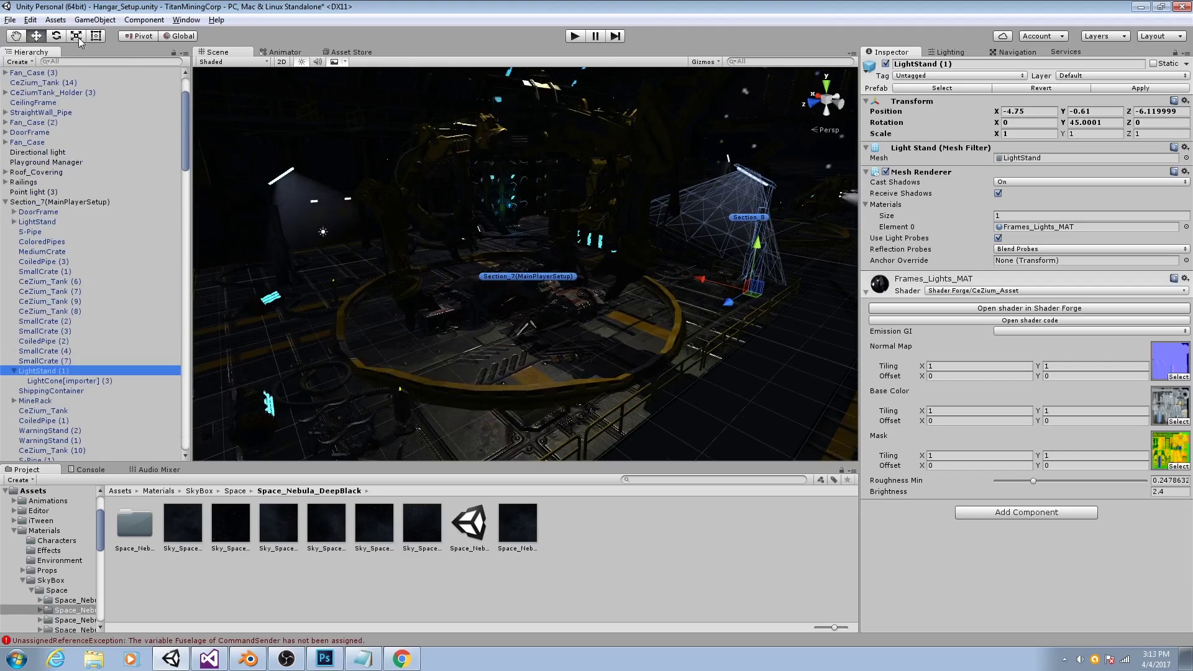
pyautogui.click(95, 19)
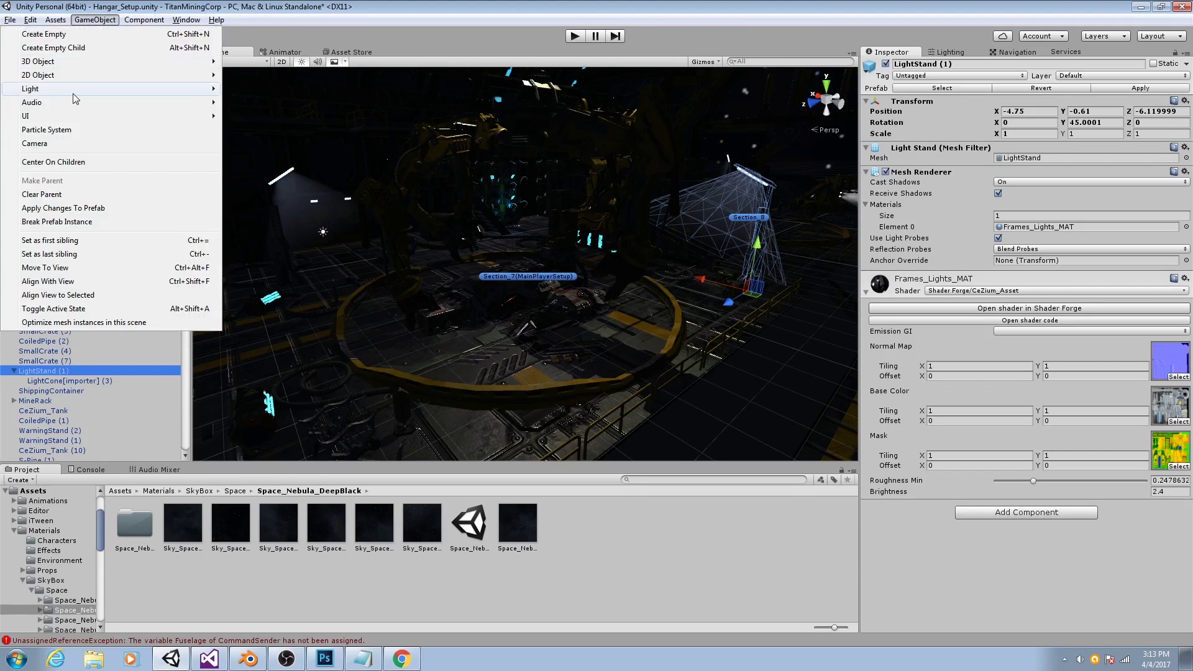
pyautogui.moveTo(74, 94)
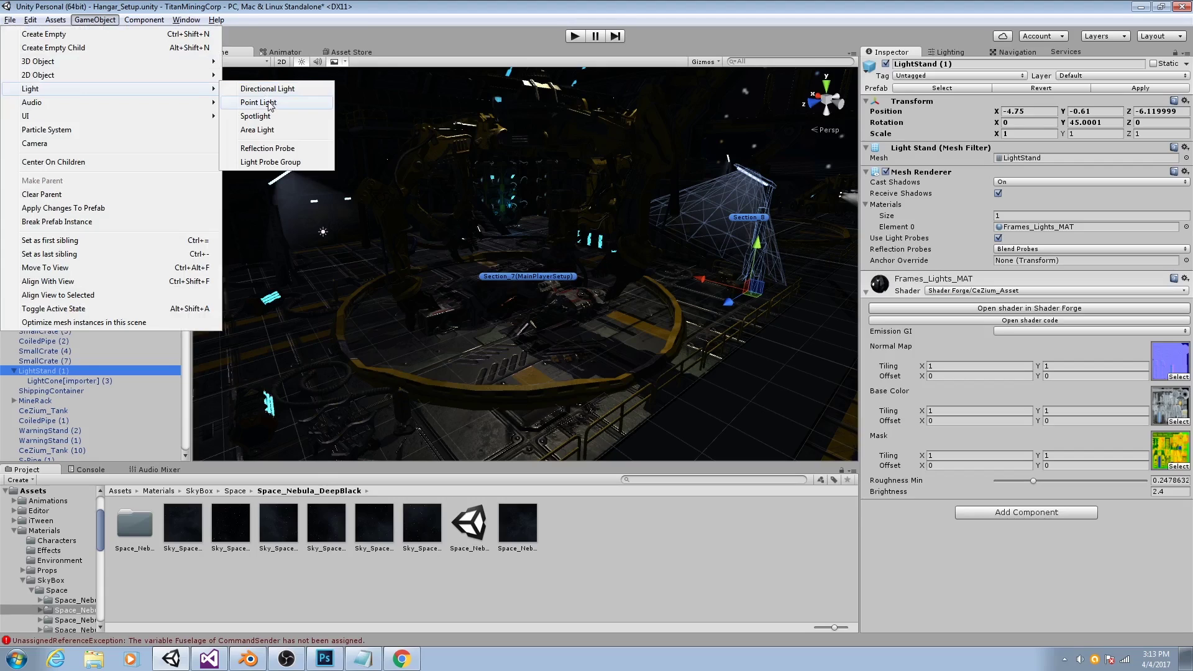
pyautogui.click(269, 103)
# Move the point light in front of the light stand by the shipping container, at about X 8.35, Y 0.93, Z -21.6.
pyautogui.moveTo(527, 290)
pyautogui.mouseDown()
pyautogui.moveTo(677, 233)
pyautogui.moveTo(506, 301)
pyautogui.mouseUp()
pyautogui.moveTo(506, 301)
pyautogui.keyDown('alt'); pyautogui.mouseDown(button='right')
pyautogui.moveTo(492, 318)
pyautogui.moveTo(511, 309)
pyautogui.mouseUp(button='right'); pyautogui.keyUp('alt')
pyautogui.moveTo(535, 284); pyautogui.dragTo(604, 299)
pyautogui.keyDown('alt'); pyautogui.moveTo(604, 298); pyautogui.dragTo(689, 195); pyautogui.keyUp('alt')
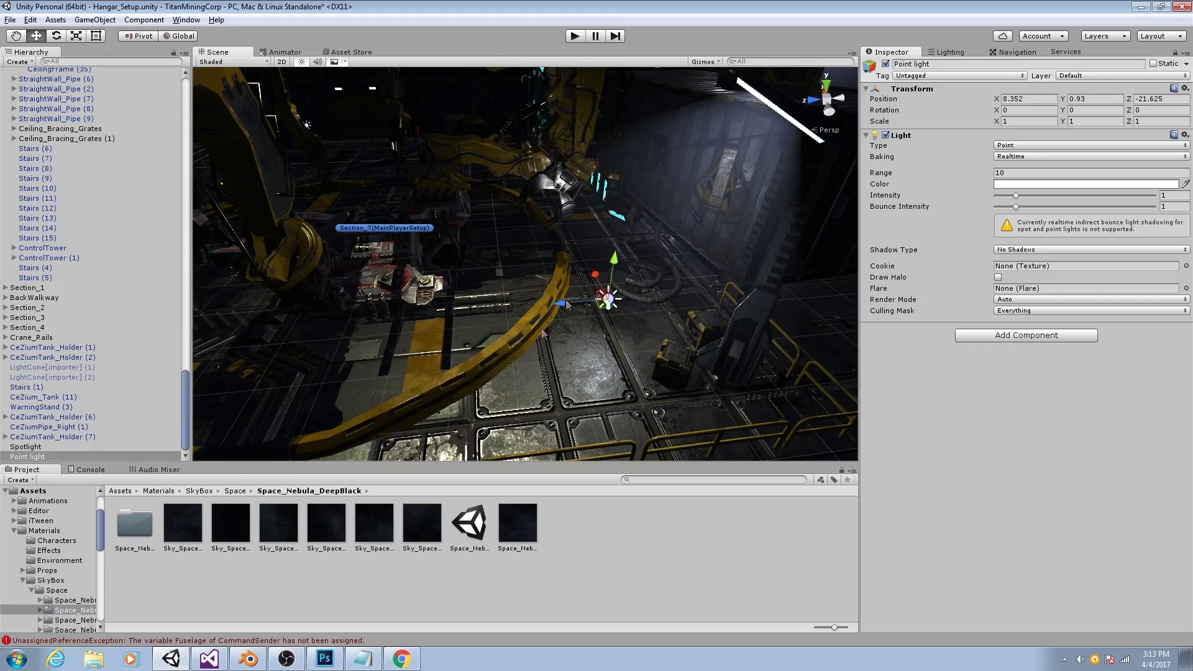
pyautogui.keyDown('alt'); pyautogui.moveTo(543, 334); pyautogui.dragTo(593, 285); pyautogui.keyUp('alt')
# Set the point light's range to 8.7 and intensity to 1.44, and raise it to Y 1.31.
pyautogui.click(886, 173)
pyautogui.moveTo(884, 173); pyautogui.dragTo(881, 188)
pyautogui.moveTo(1016, 198); pyautogui.dragTo(1027, 199)
pyautogui.moveTo(625, 268); pyautogui.dragTo(619, 264)
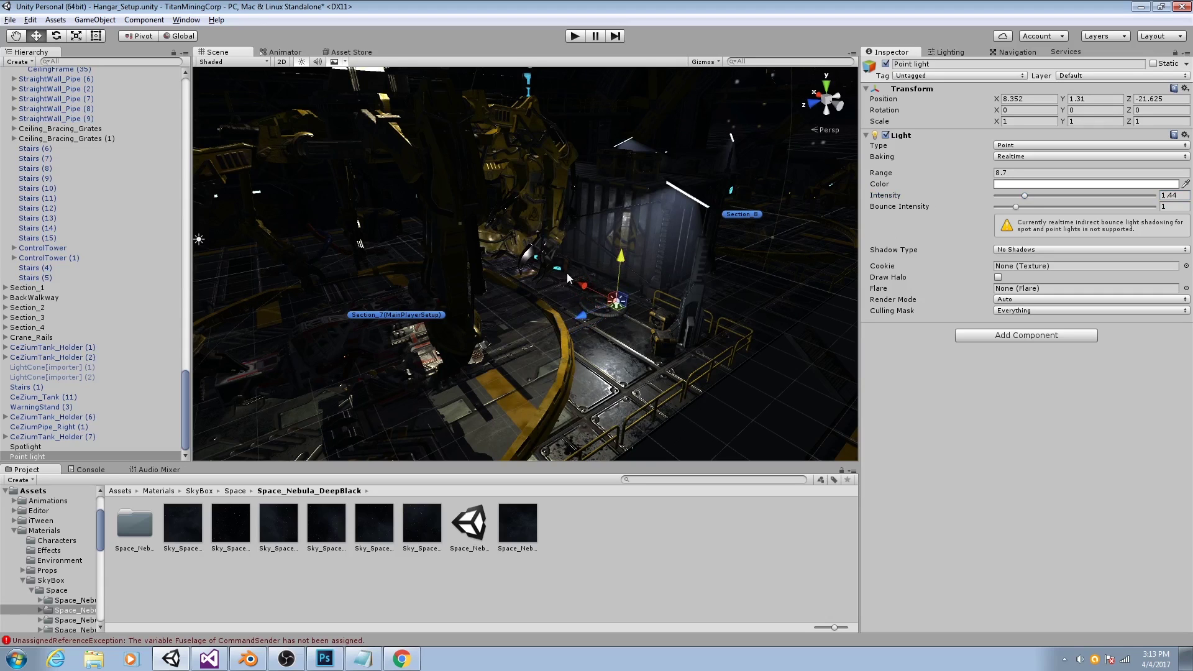
# Inspect the player ship base and shipping container under the new light, and reselect the point light.
pyautogui.scroll(5, 567, 277)
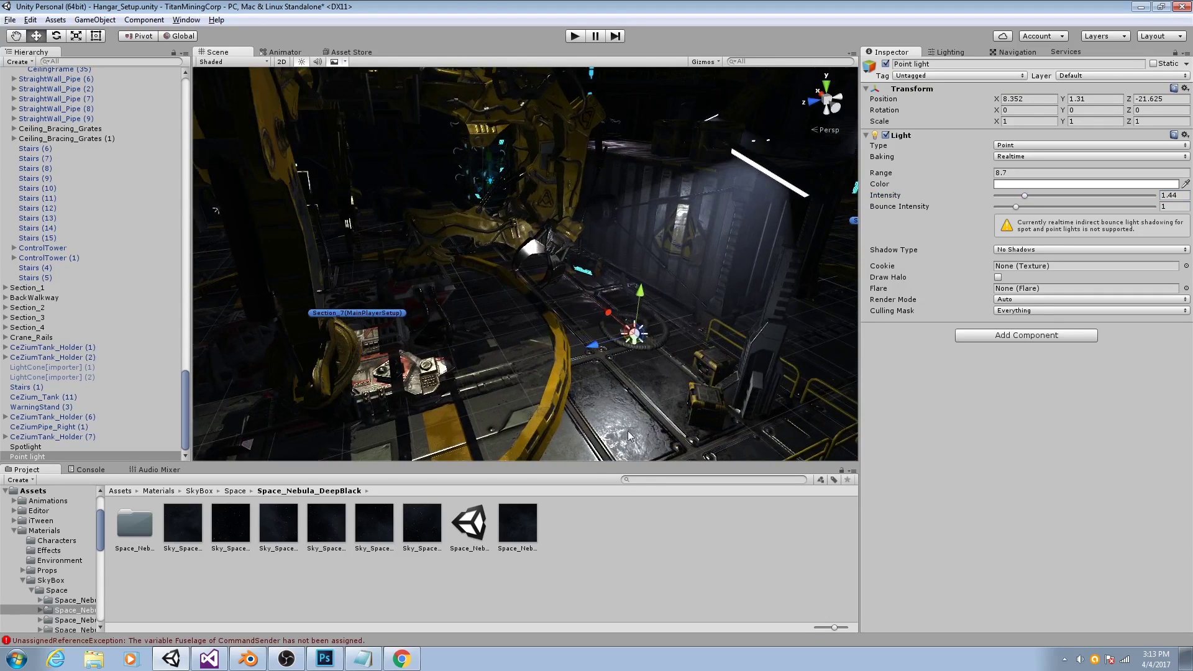
pyautogui.click(609, 412)
pyautogui.scroll(-2, 610, 374)
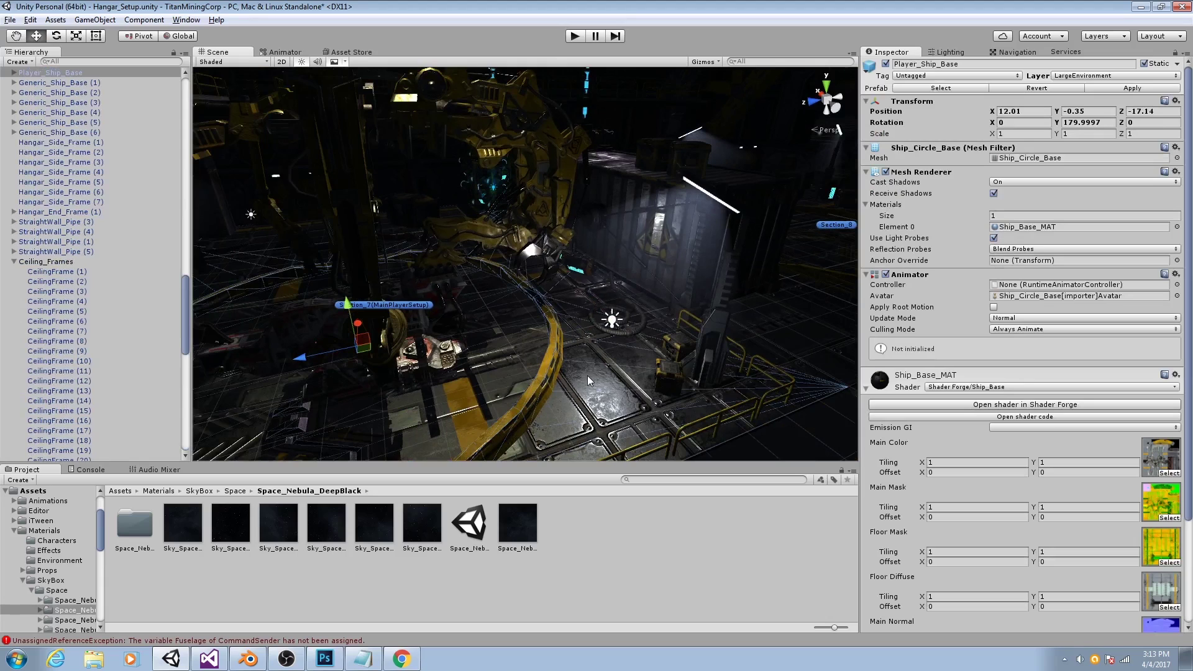
pyautogui.click(704, 226)
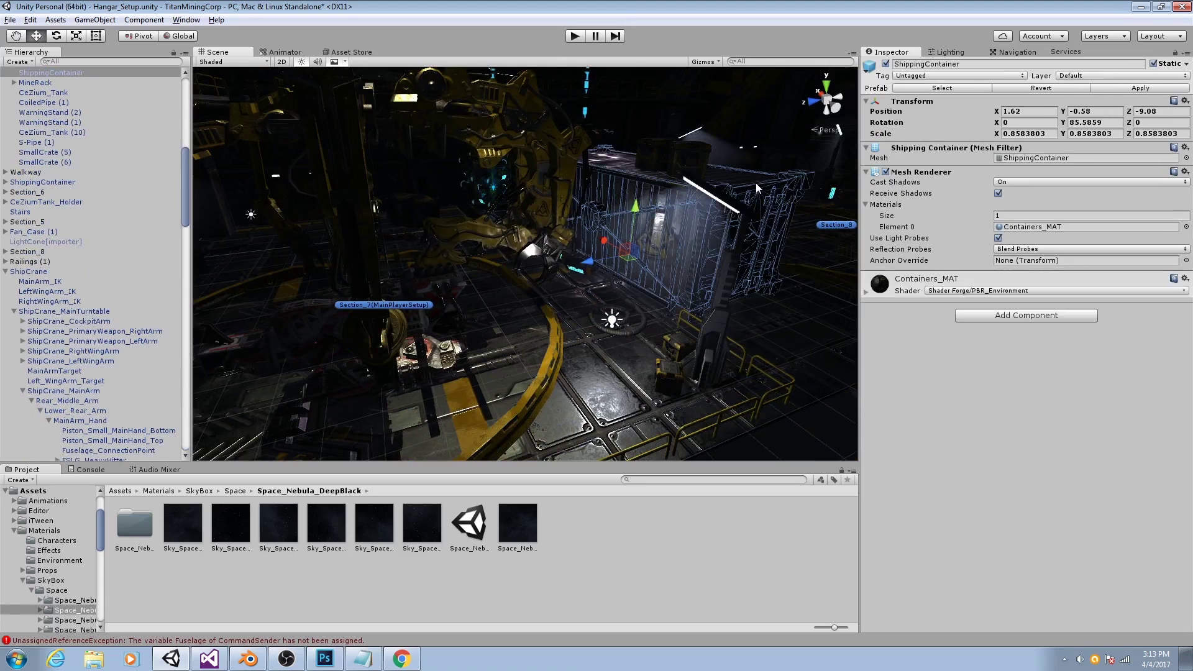
pyautogui.click(612, 322)
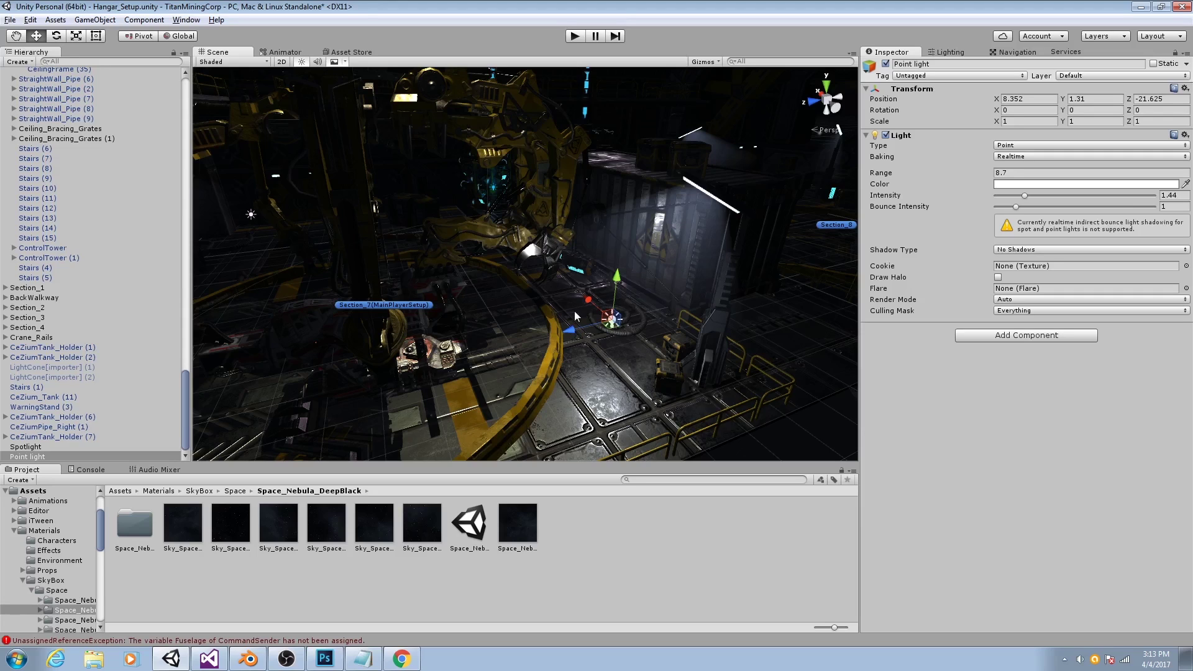
pyautogui.scroll(1, 617, 297)
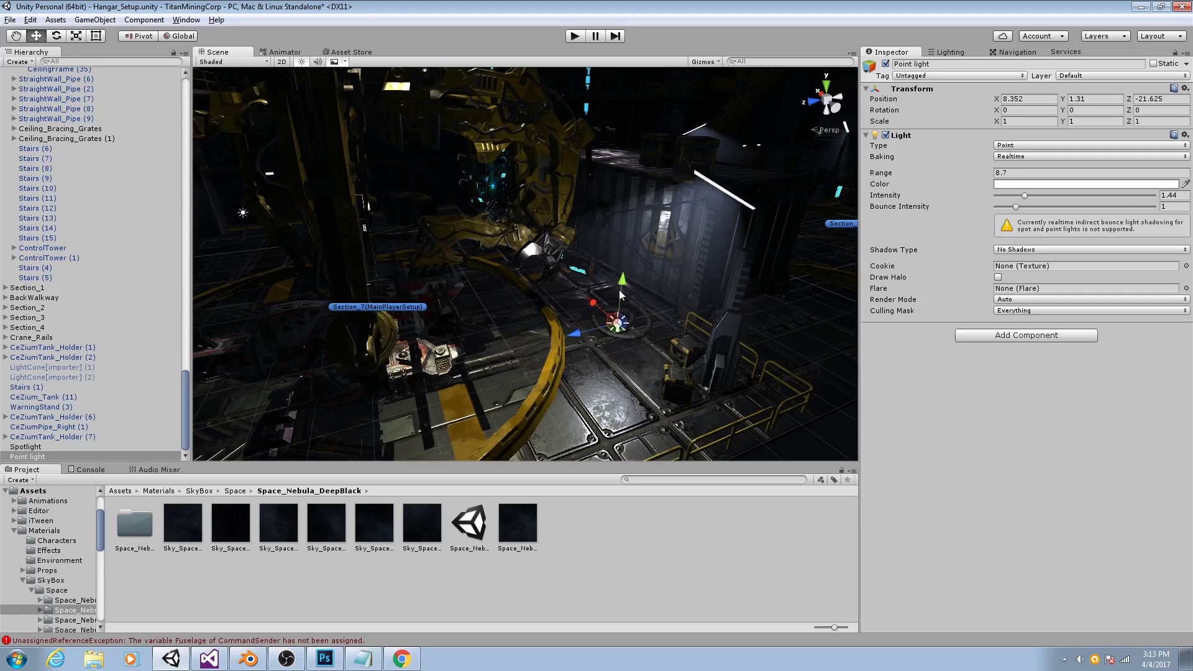
# Raise the point light to Y 1.97 and tune its range to 7.36 and intensity to 1.72.
pyautogui.moveTo(881, 174)
pyautogui.mouseDown()
pyautogui.moveTo(964, 178)
pyautogui.moveTo(894, 182)
pyautogui.mouseUp()
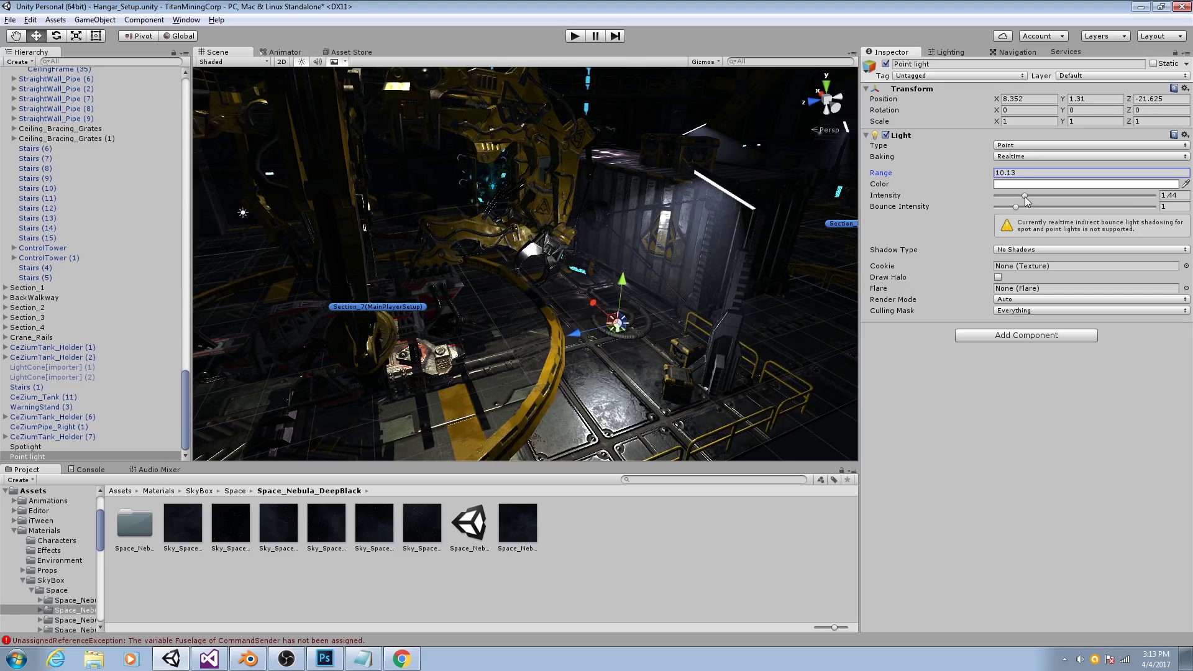
pyautogui.moveTo(1026, 199); pyautogui.dragTo(1025, 200)
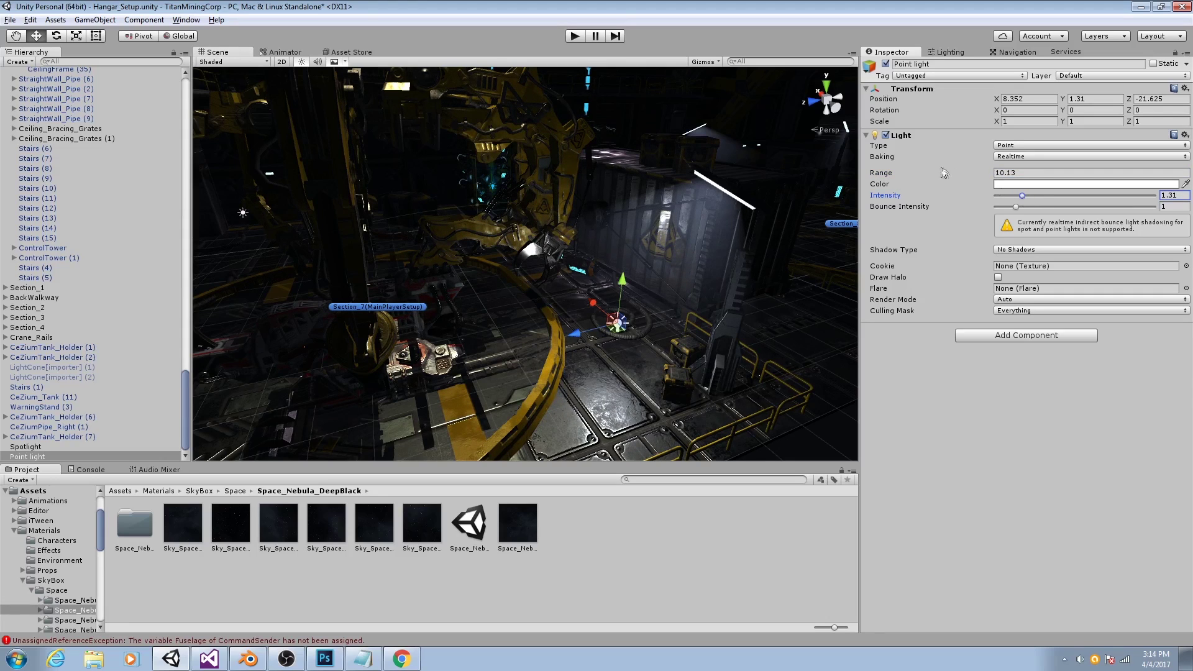
pyautogui.moveTo(883, 173); pyautogui.dragTo(868, 180)
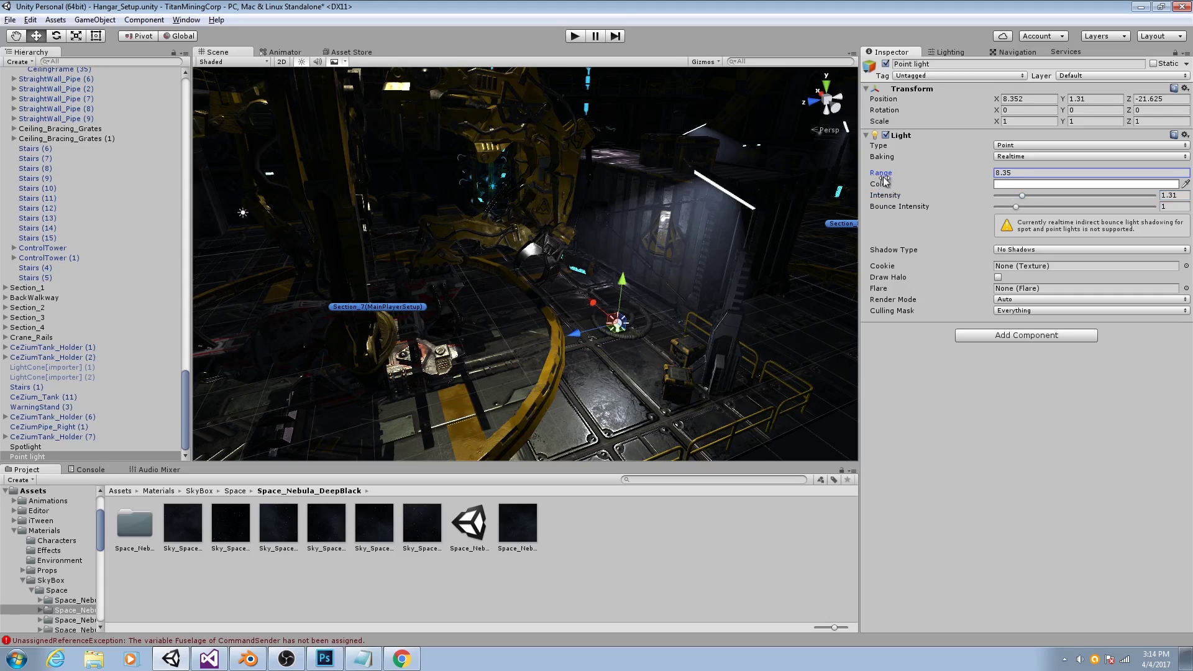
pyautogui.moveTo(883, 175)
pyautogui.mouseDown()
pyautogui.moveTo(864, 180)
pyautogui.moveTo(885, 187)
pyautogui.mouseUp()
pyautogui.moveTo(1023, 195); pyautogui.dragTo(1024, 195)
pyautogui.moveTo(626, 279); pyautogui.dragTo(543, 278)
pyautogui.click(1029, 195)
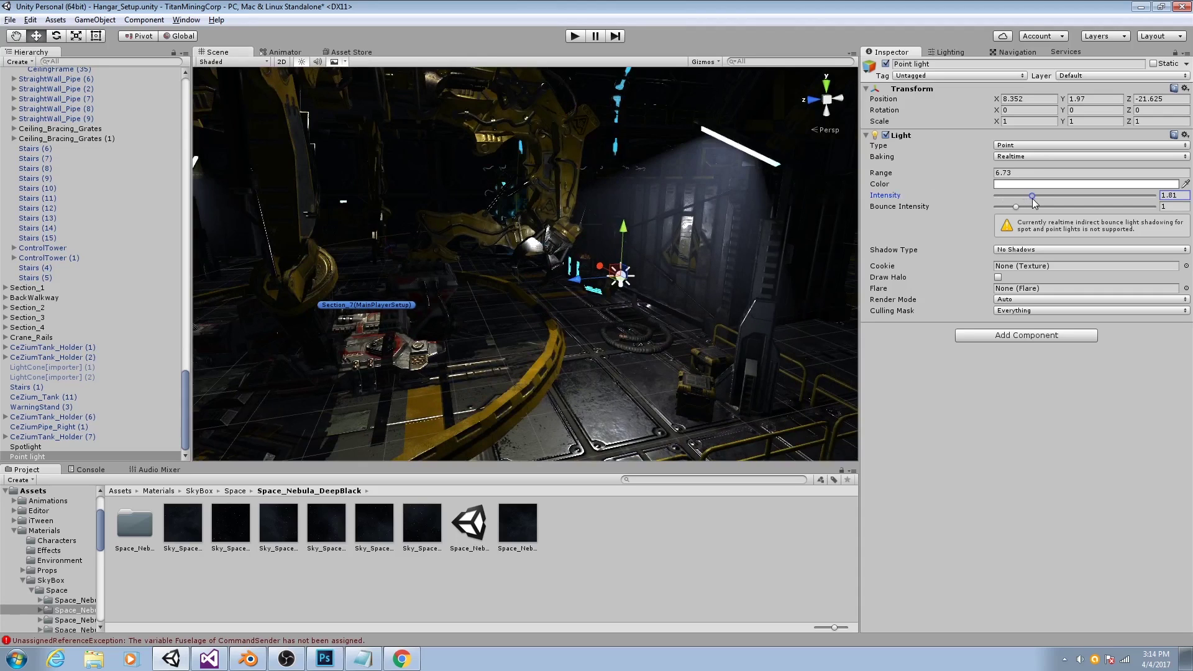
pyautogui.moveTo(876, 179); pyautogui.dragTo(889, 179)
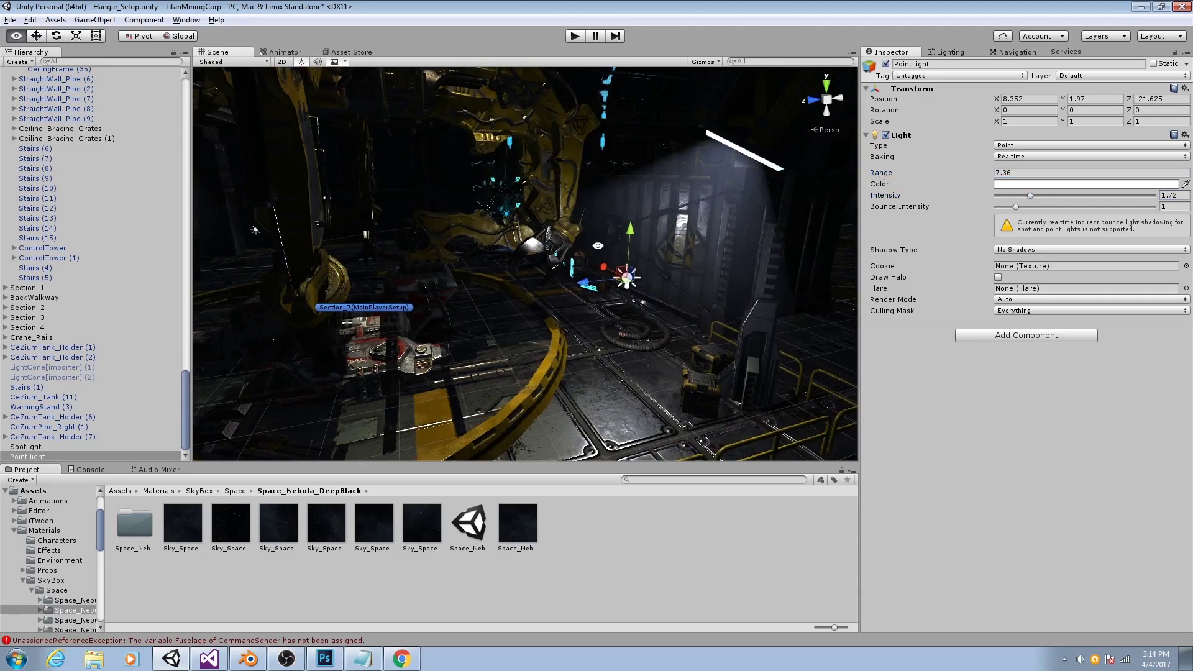
# Change the point light's color to a pale blue, RGB 227, 242, 255.
pyautogui.click(1010, 186)
pyautogui.moveTo(796, 382); pyautogui.dragTo(792, 380)
pyautogui.moveTo(700, 349); pyautogui.dragTo(710, 349)
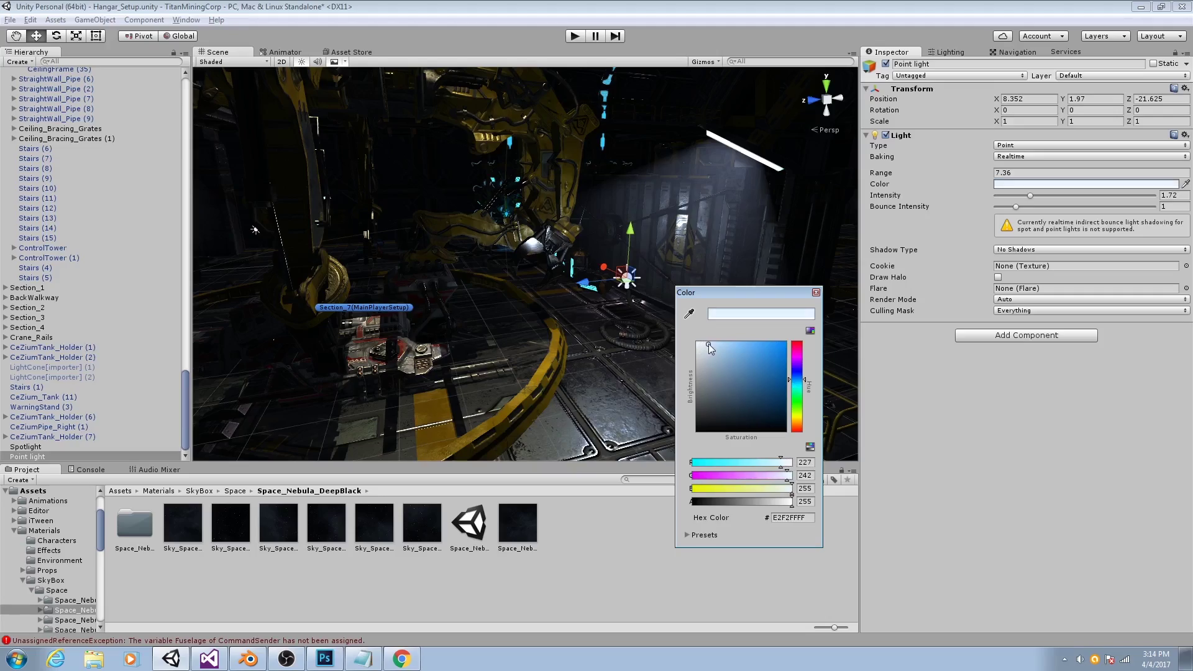
pyautogui.click(815, 292)
# Duplicate the point light and move the copy to the opposite light stand, at about X 17.8, Y 1.97, Z -12.9.
pyautogui.scroll(-3, 567, 226)
pyautogui.keyDown('alt'); pyautogui.moveTo(567, 226); pyautogui.dragTo(802, 263); pyautogui.keyUp('alt')
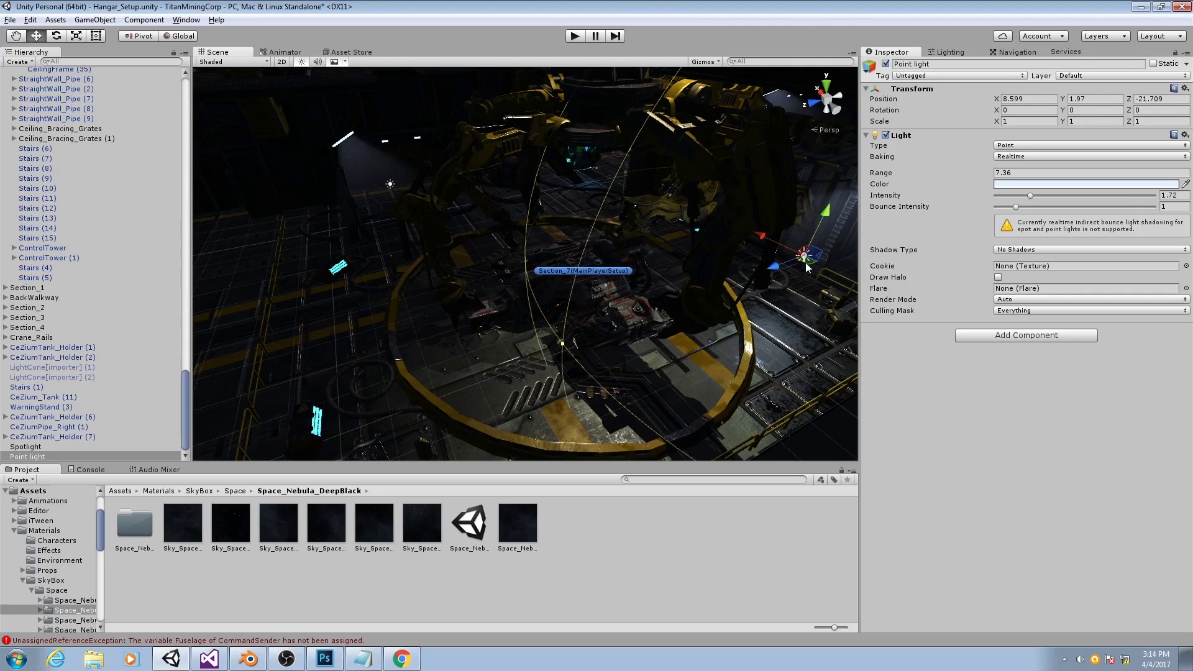
pyautogui.hotkey('ctrl', 'd')
pyautogui.moveTo(808, 264); pyautogui.dragTo(408, 203)
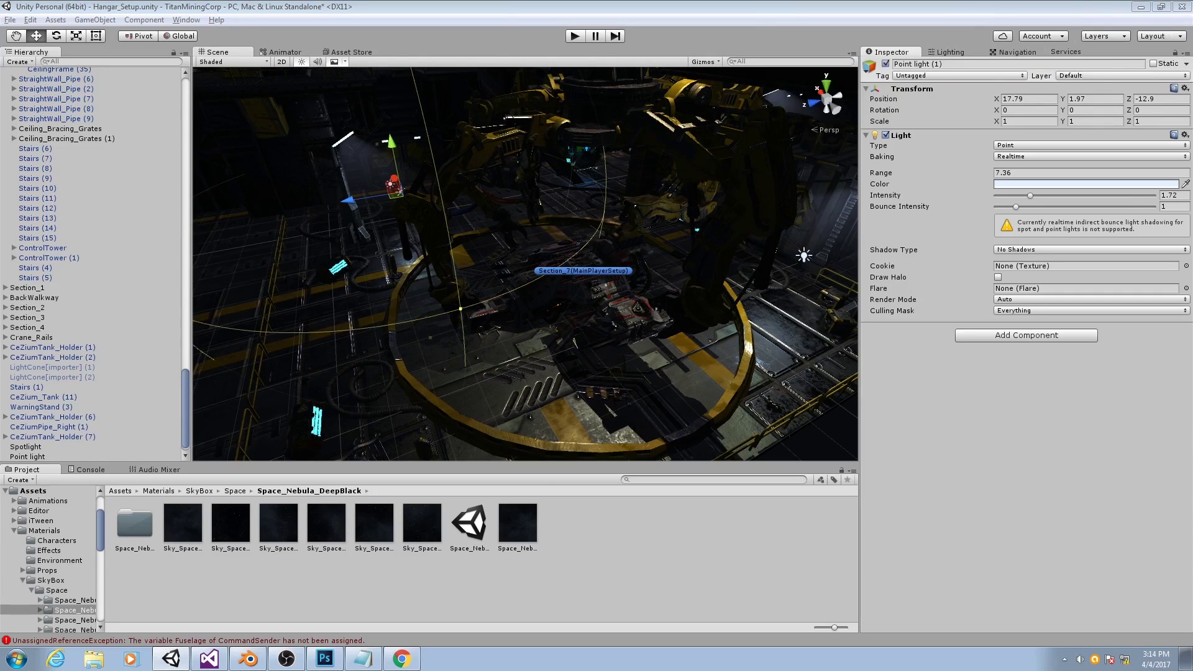
# Check both stand lights in the Game view and the scene, and select the ship's fuselage on the platform.
pyautogui.hotkey('ctrl', 'p')
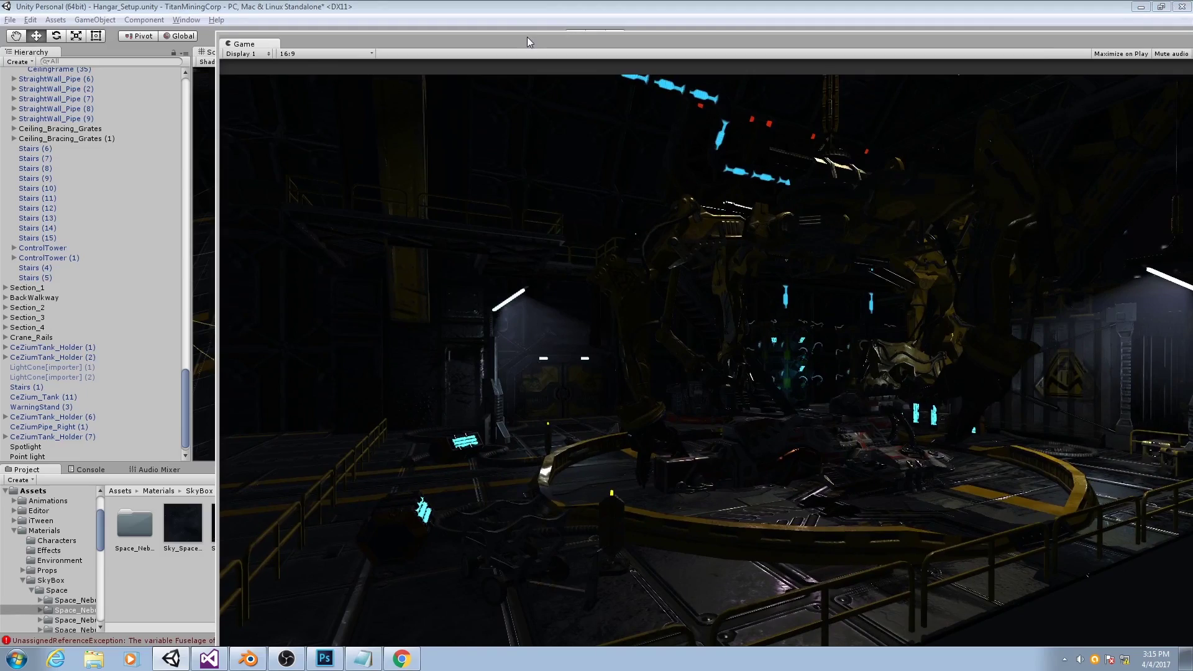
pyautogui.moveTo(527, 37); pyautogui.dragTo(594, 40)
pyautogui.keyDown('alt'); pyautogui.moveTo(447, 261); pyautogui.dragTo(542, 247); pyautogui.keyUp('alt')
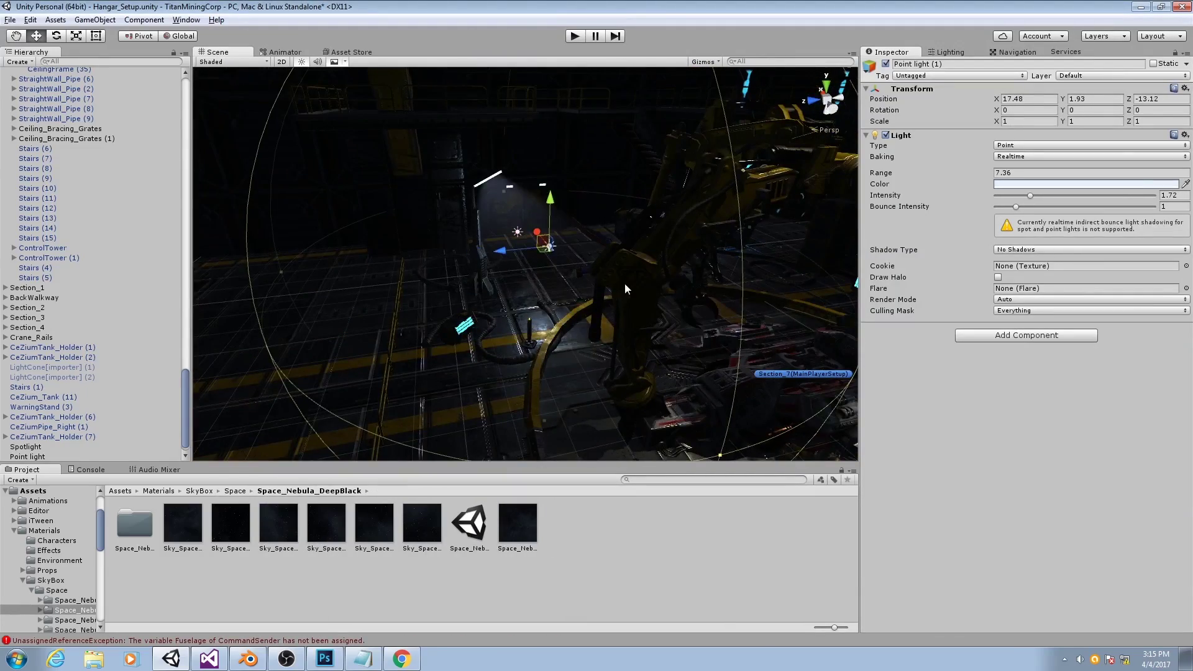
pyautogui.keyDown('alt'); pyautogui.moveTo(625, 283); pyautogui.dragTo(443, 191); pyautogui.keyUp('alt')
pyautogui.click(507, 325)
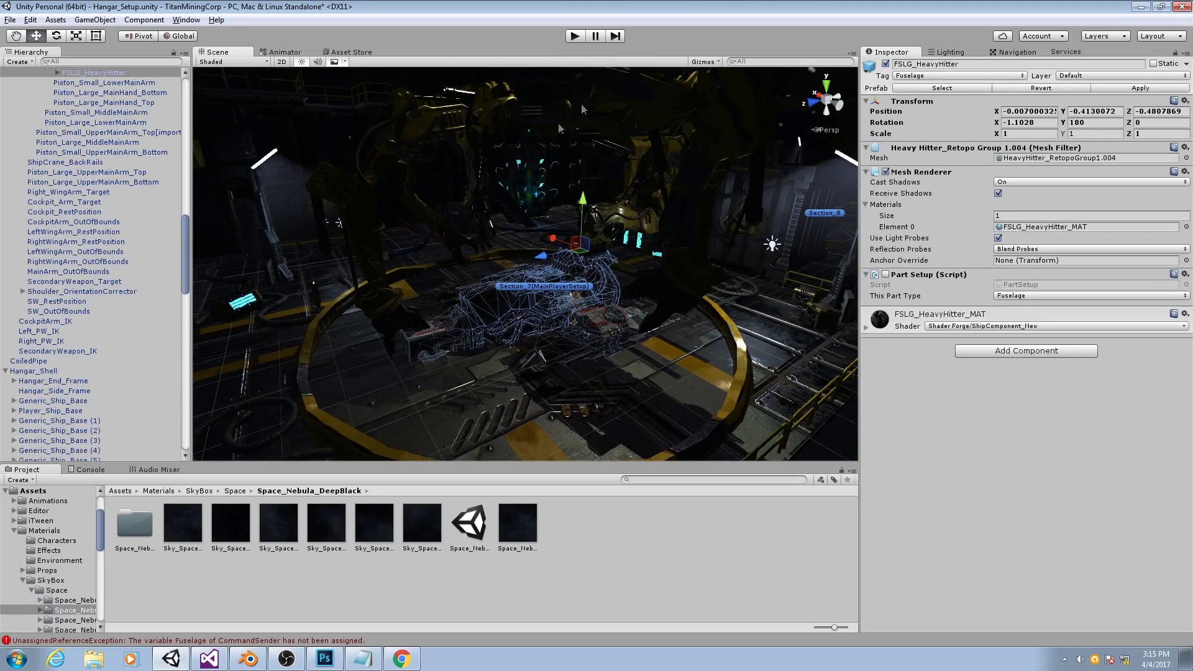
# Run the game to examine the hangar lighting and rendering statistics, and stop play mode.
pyautogui.click(574, 36)
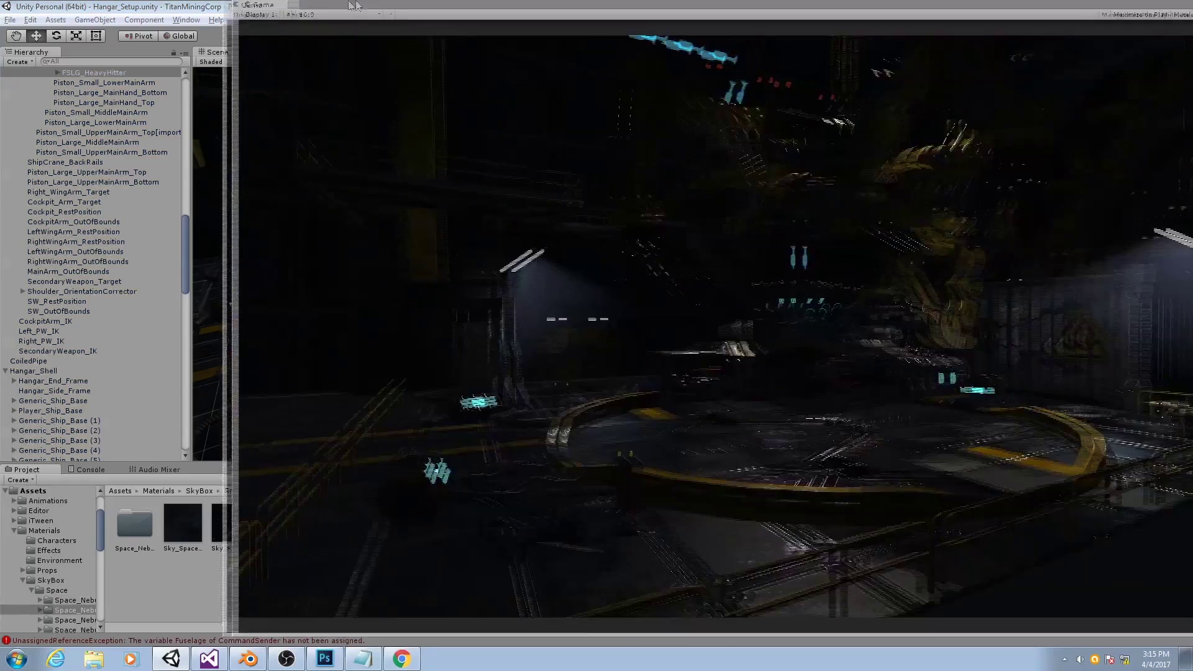
pyautogui.moveTo(354, 5); pyautogui.dragTo(224, 5)
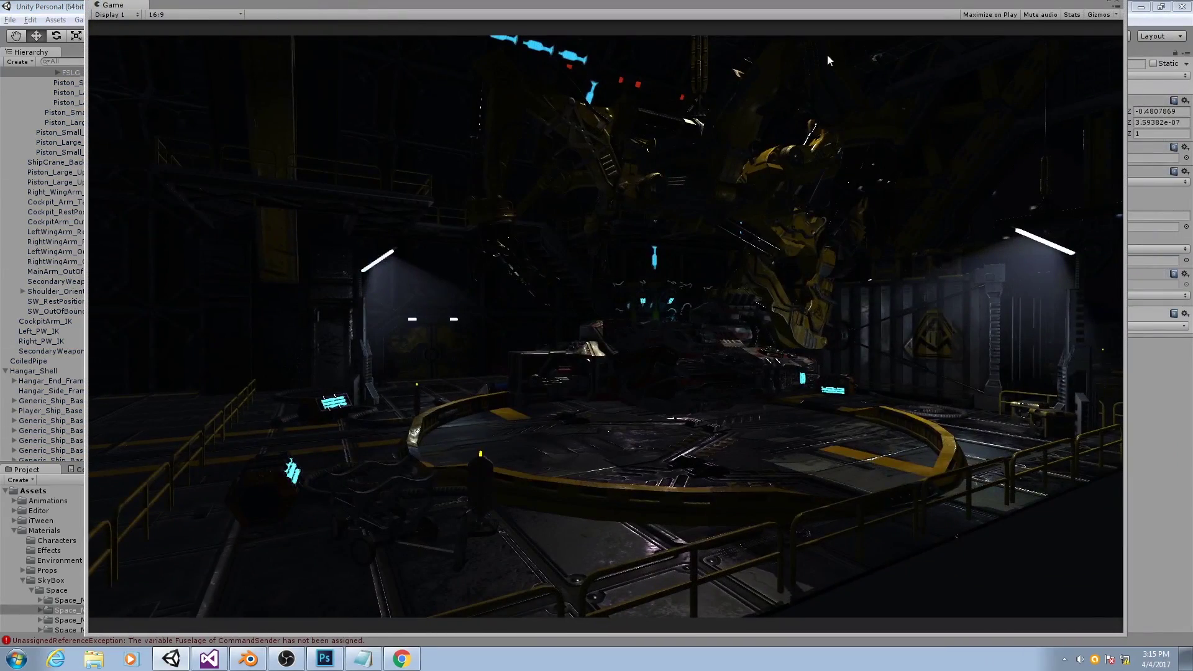
pyautogui.click(1071, 15)
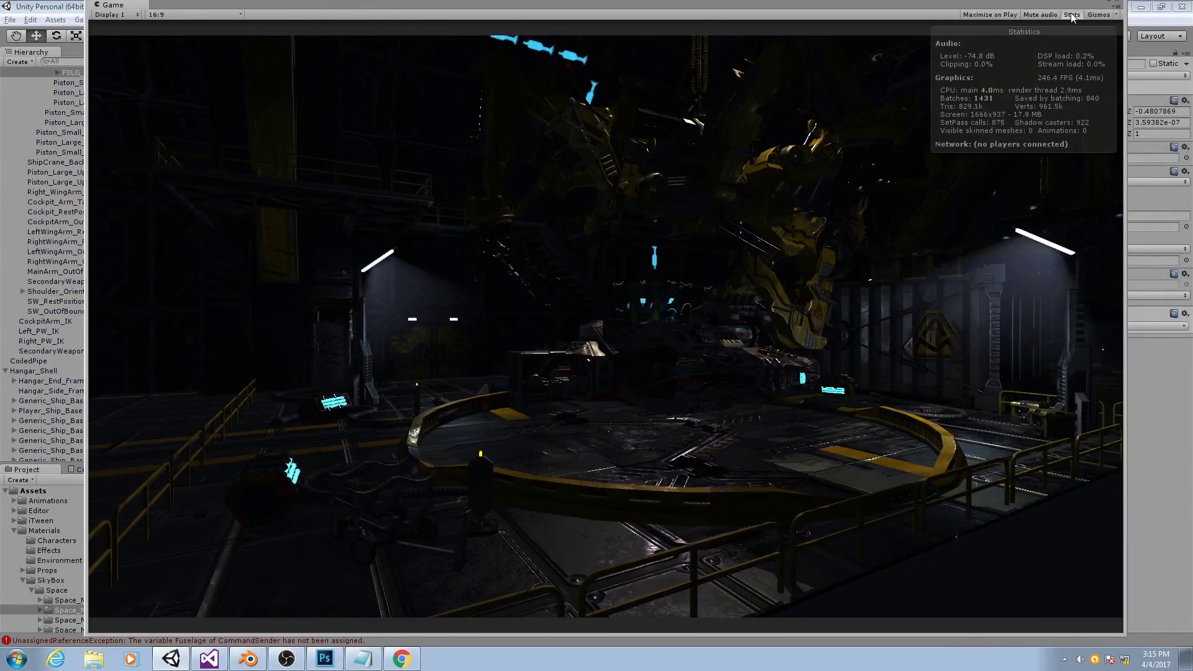
pyautogui.click(1071, 15)
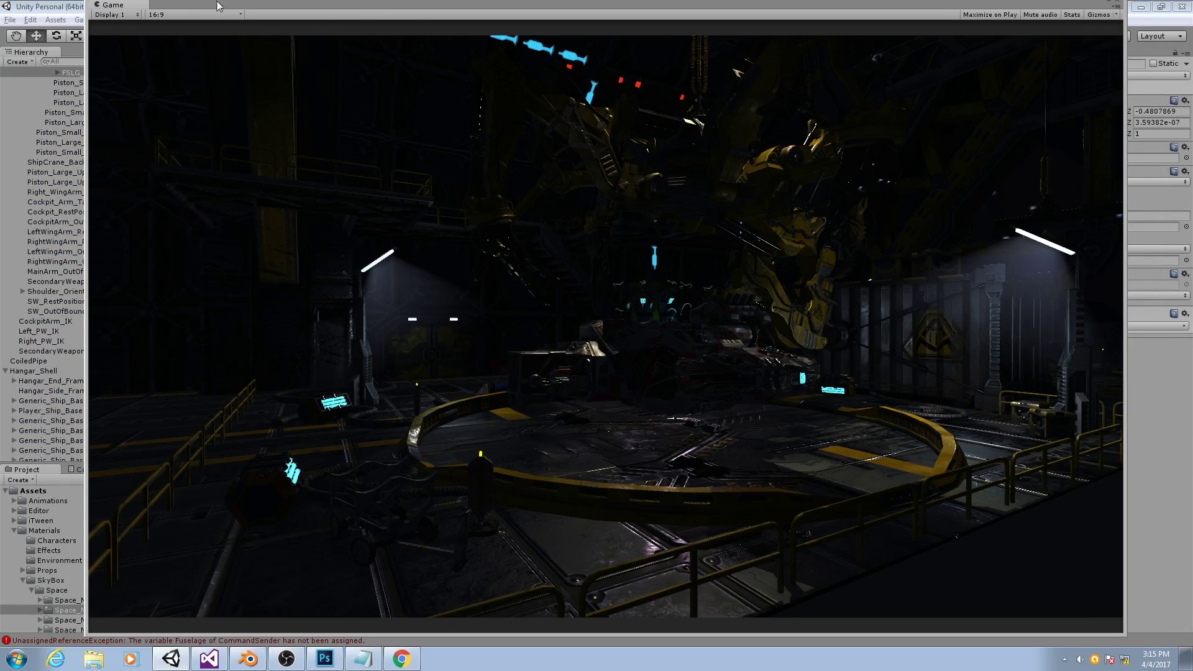
pyautogui.moveTo(221, 5); pyautogui.dragTo(1192, 18)
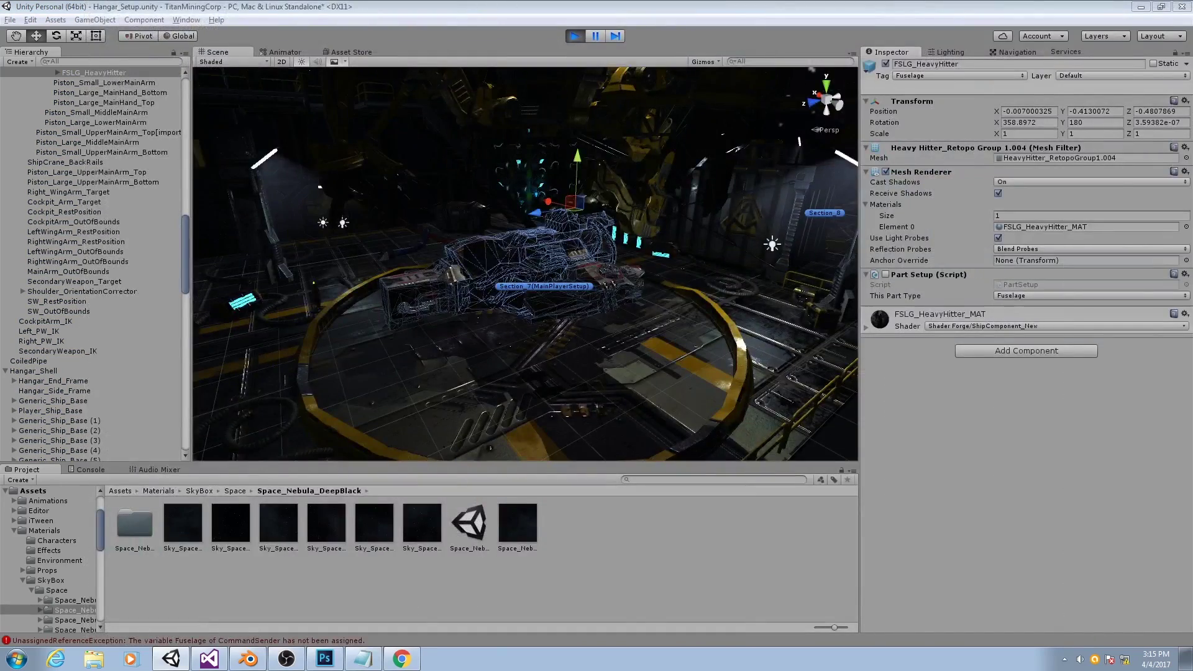
pyautogui.click(573, 37)
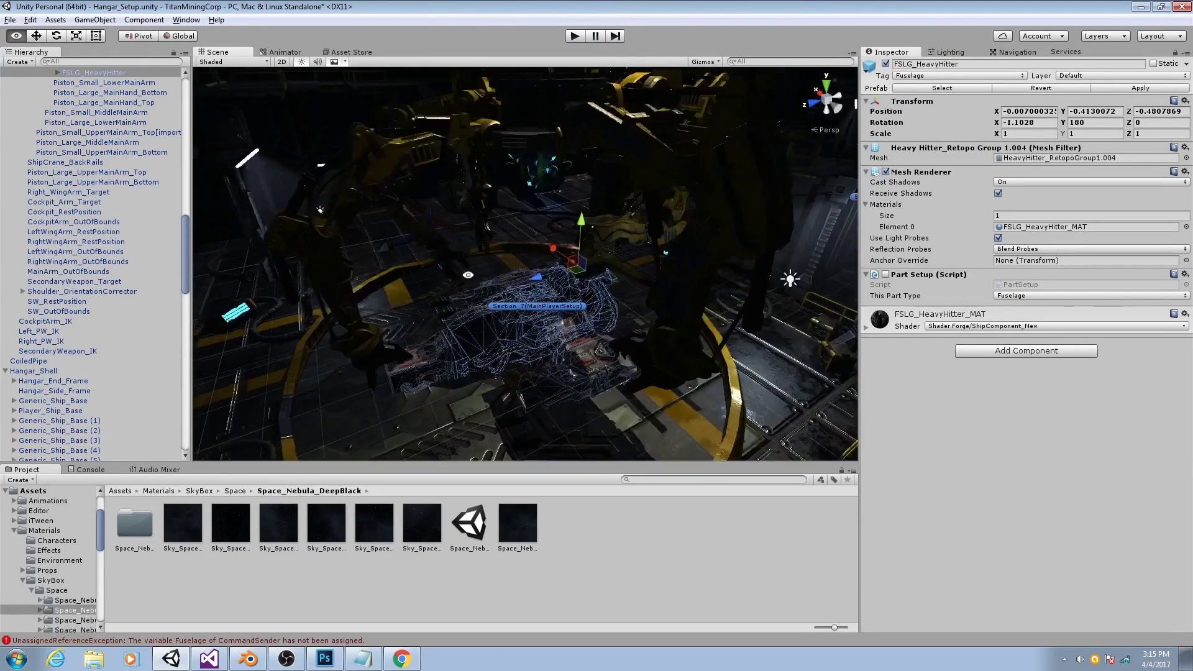
# Add a spotlight near the ship platform and rotate it.
pyautogui.click(94, 19)
pyautogui.moveTo(68, 93)
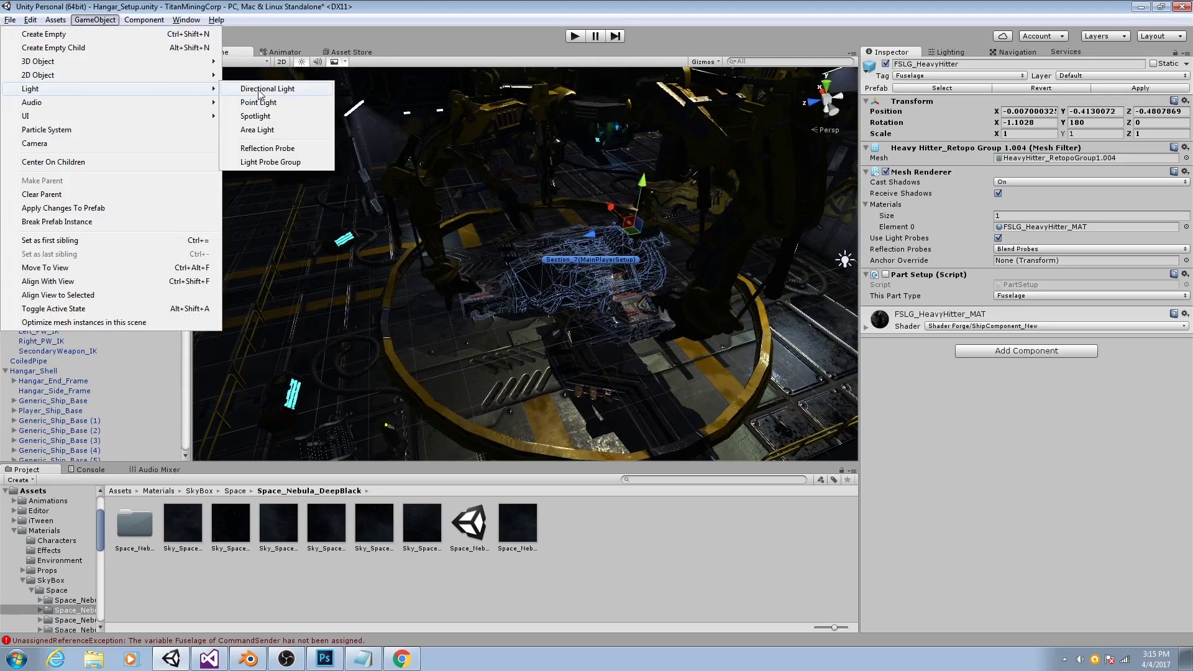
pyautogui.click(256, 115)
pyautogui.keyDown('alt'); pyautogui.moveTo(522, 273); pyautogui.dragTo(591, 205); pyautogui.keyUp('alt')
pyautogui.press('e')
pyautogui.moveTo(676, 162); pyautogui.dragTo(680, 196)
pyautogui.press('w')
# Move the spotlight to the front of the circular platform and re-aim it, with the handles set to local orientation.
pyautogui.moveTo(676, 148); pyautogui.dragTo(435, 338)
pyautogui.press('e')
pyautogui.moveTo(435, 339); pyautogui.dragTo(429, 310)
pyautogui.press('w')
pyautogui.press('x')
# Widen the spotlight's spot angle to 87.6 and increase its intensity to 5.07.
pyautogui.moveTo(1022, 185); pyautogui.dragTo(1060, 184)
pyautogui.moveTo(1016, 207); pyautogui.dragTo(1097, 210)
pyautogui.keyDown('alt'); pyautogui.moveTo(674, 249); pyautogui.dragTo(745, 273); pyautogui.keyUp('alt')
pyautogui.moveTo(1059, 185); pyautogui.dragTo(1073, 184)
# Raise the spotlight high above the platform's front edge and rotate it to about 29, 133, 88 so it aims down at the ship.
pyautogui.moveTo(478, 348); pyautogui.dragTo(493, 316)
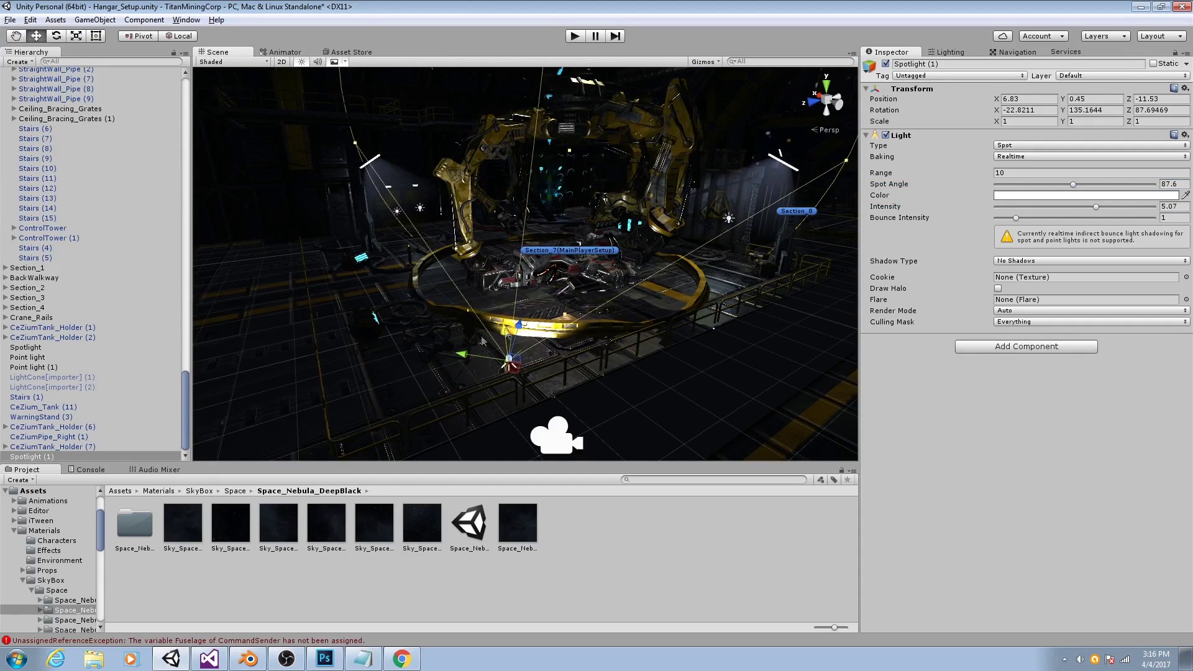
pyautogui.press('e')
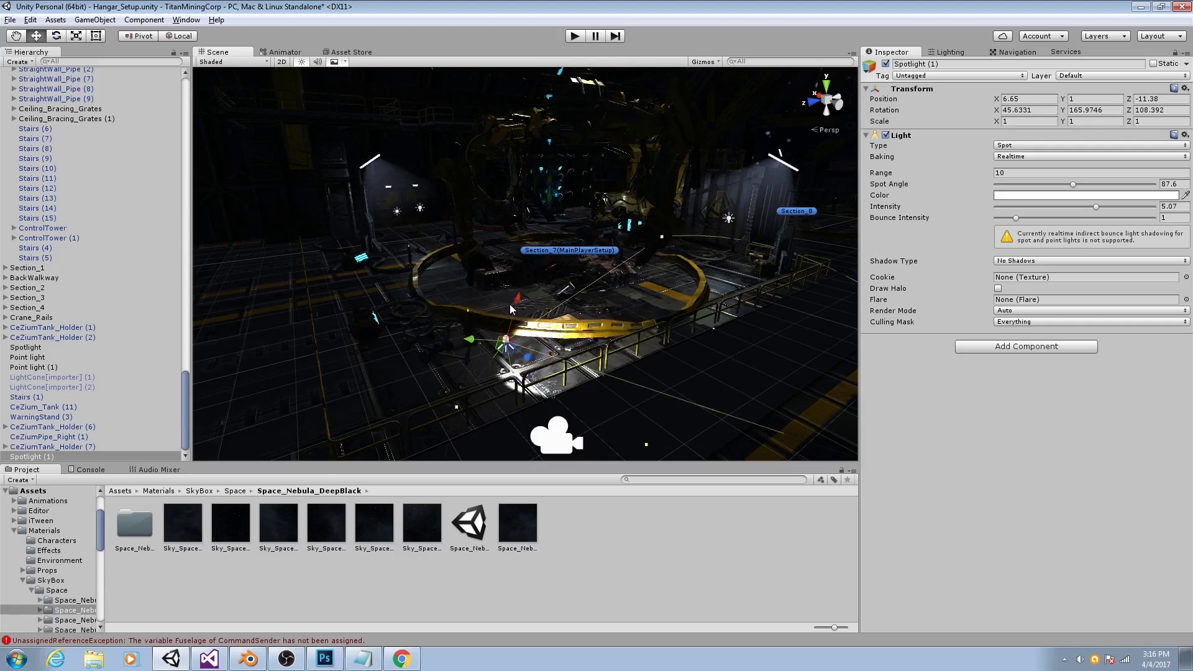
pyautogui.moveTo(511, 308); pyautogui.dragTo(504, 78)
pyautogui.press('w')
pyautogui.press('x')
pyautogui.press('e')
pyautogui.press('x')
pyautogui.keyDown('alt'); pyautogui.moveTo(504, 187); pyautogui.dragTo(522, 249); pyautogui.keyUp('alt')
pyautogui.moveTo(525, 205); pyautogui.dragTo(528, 193)
pyautogui.keyDown('alt'); pyautogui.moveTo(528, 248); pyautogui.dragTo(540, 186); pyautogui.keyUp('alt')
# Give the spotlight a pale warm color and set its intensity to 5.89.
pyautogui.click(1086, 196)
pyautogui.click(797, 422)
pyautogui.click(714, 346)
pyautogui.click(816, 292)
pyautogui.moveTo(1096, 207)
pyautogui.mouseDown()
pyautogui.moveTo(1150, 208)
pyautogui.moveTo(1112, 207)
pyautogui.mouseUp()
# Nudge the spotlight to about X 6.7, Y 5.5, Z -11.9 and compare the scene with its light off and on.
pyautogui.press('w')
pyautogui.moveTo(596, 217); pyautogui.dragTo(588, 233)
pyautogui.keyDown('alt'); pyautogui.moveTo(528, 261); pyautogui.dragTo(621, 248); pyautogui.keyUp('alt')
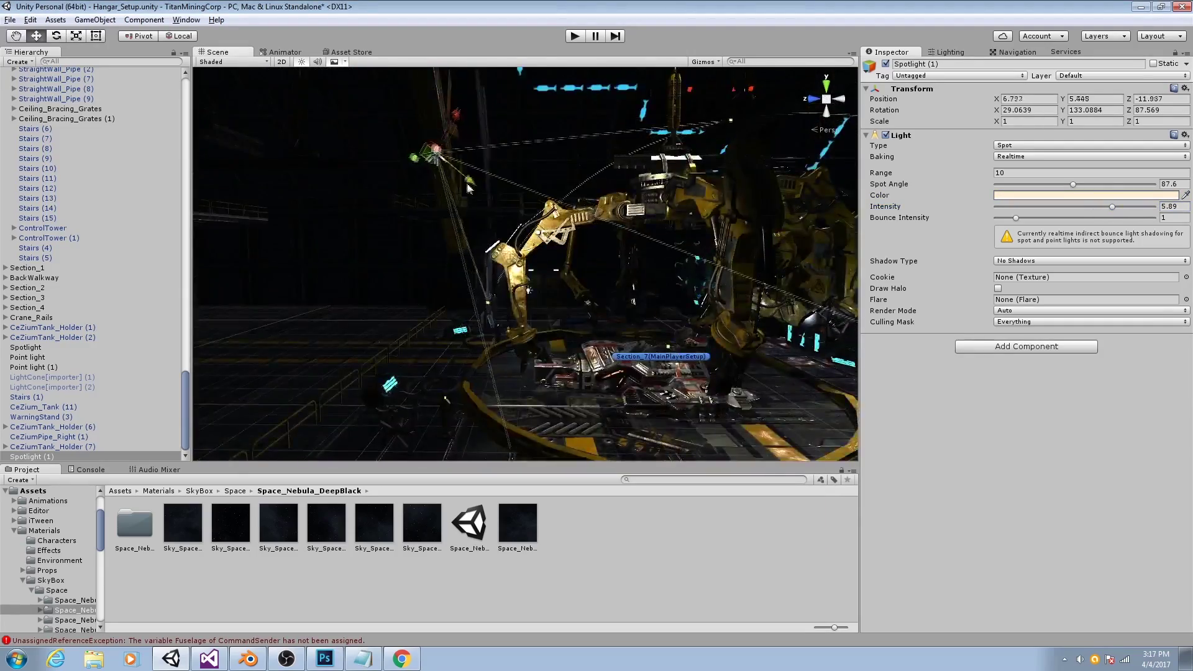
pyautogui.click(886, 136)
pyautogui.click(886, 135)
pyautogui.keyDown('alt'); pyautogui.moveTo(597, 311); pyautogui.dragTo(458, 287); pyautogui.keyUp('alt')
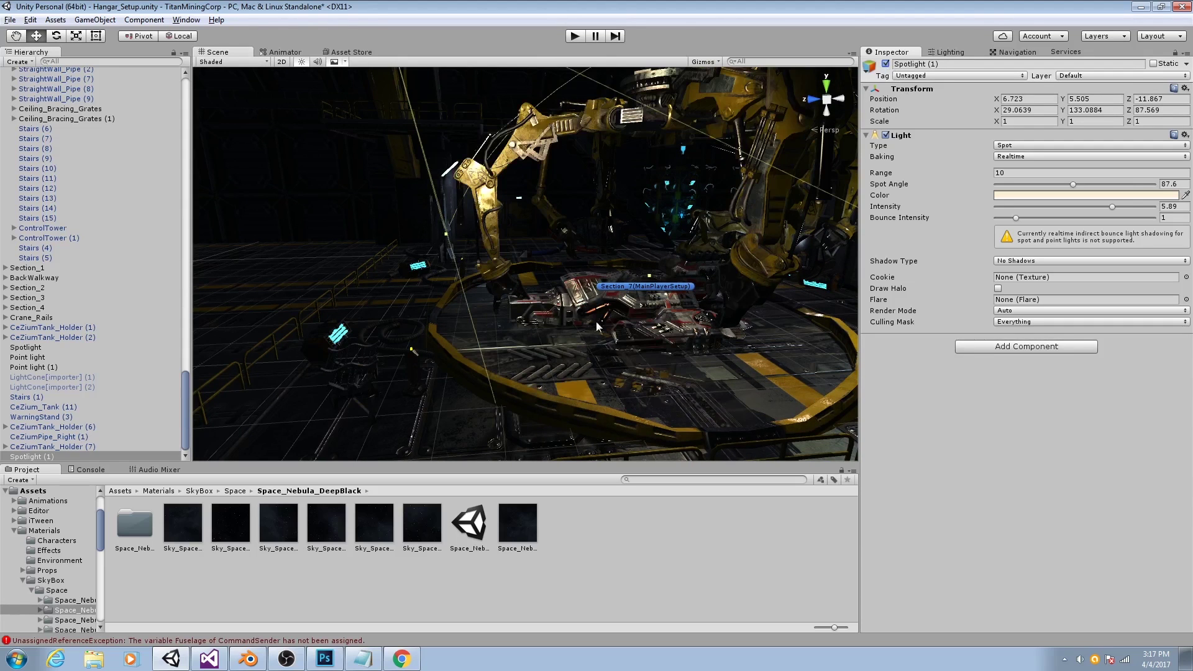
# Check the layer assigned to the player ship's circular platform, dismissing the layer change for its child objects.
pyautogui.keyDown('alt'); pyautogui.moveTo(628, 255); pyautogui.dragTo(592, 288); pyautogui.keyUp('alt')
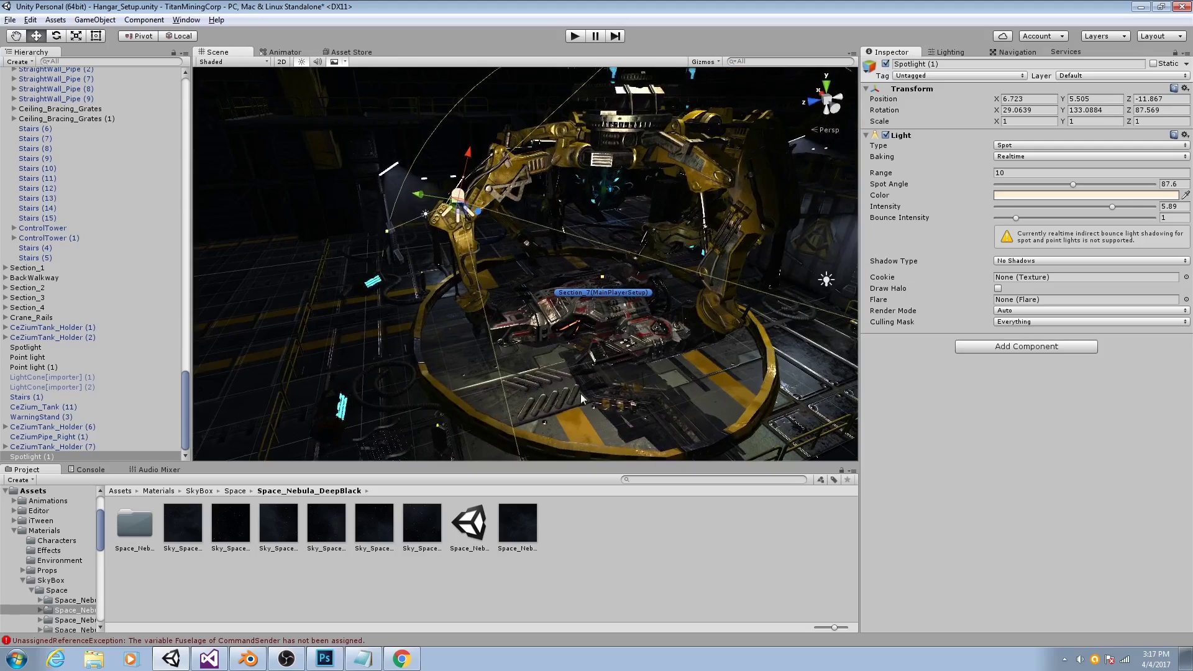
pyautogui.moveTo(556, 303)
pyautogui.keyDown('alt'); pyautogui.mouseDown()
pyautogui.moveTo(577, 273)
pyautogui.moveTo(541, 221)
pyautogui.moveTo(559, 227)
pyautogui.moveTo(549, 287)
pyautogui.mouseUp(); pyautogui.keyUp('alt')
pyautogui.keyDown('alt'); pyautogui.moveTo(463, 166); pyautogui.dragTo(511, 198); pyautogui.keyUp('alt')
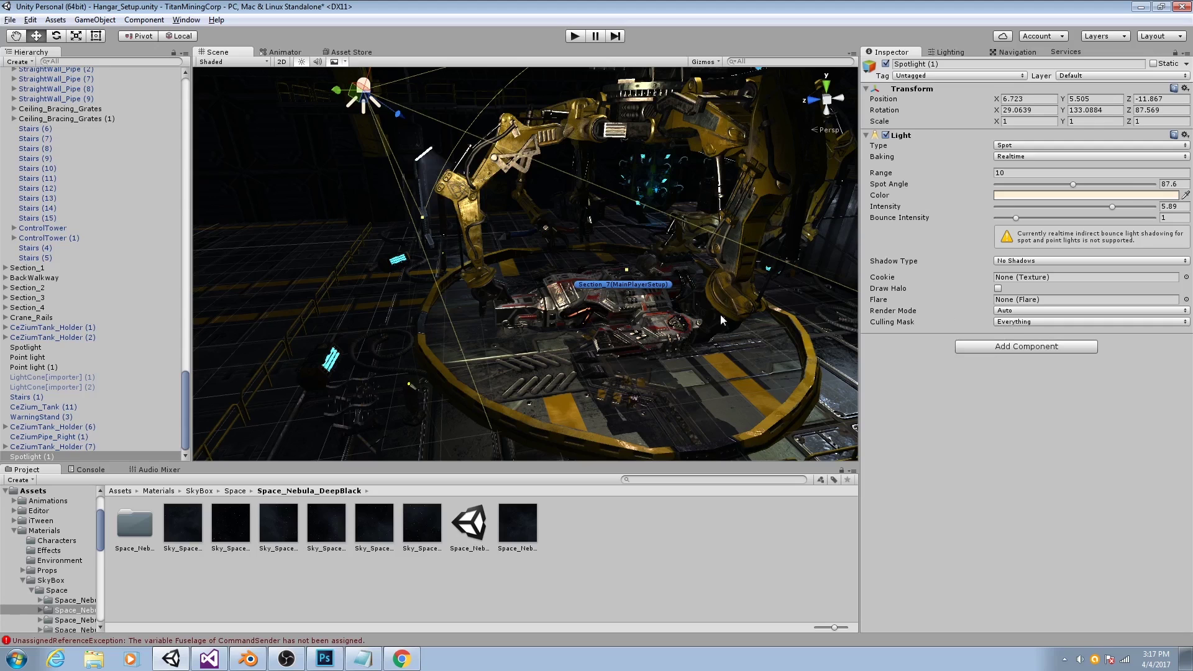
pyautogui.moveTo(397, 138); pyautogui.dragTo(410, 166, button='middle')
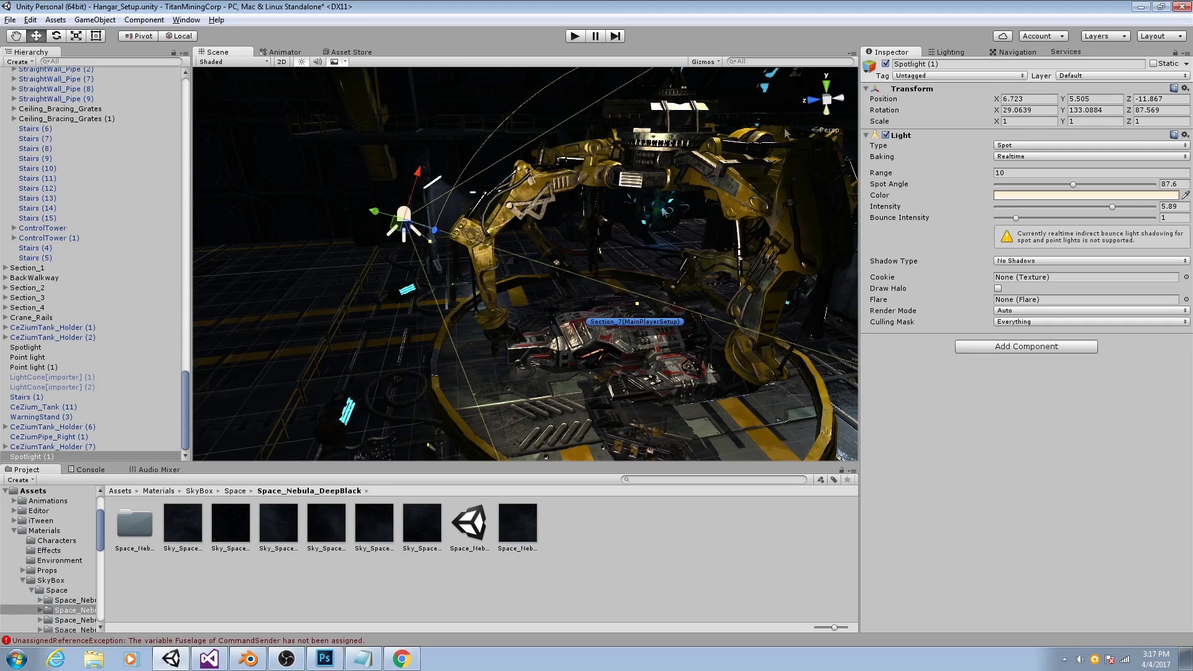
pyautogui.click(524, 397)
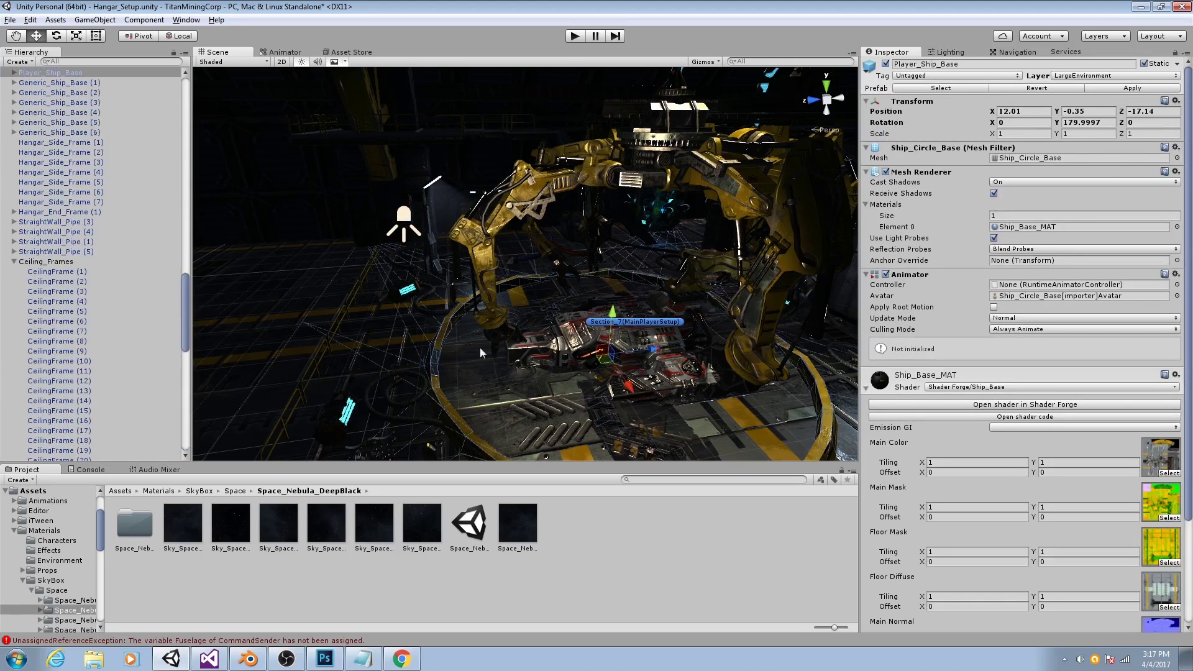
pyautogui.moveTo(482, 374); pyautogui.dragTo(540, 273, button='right')
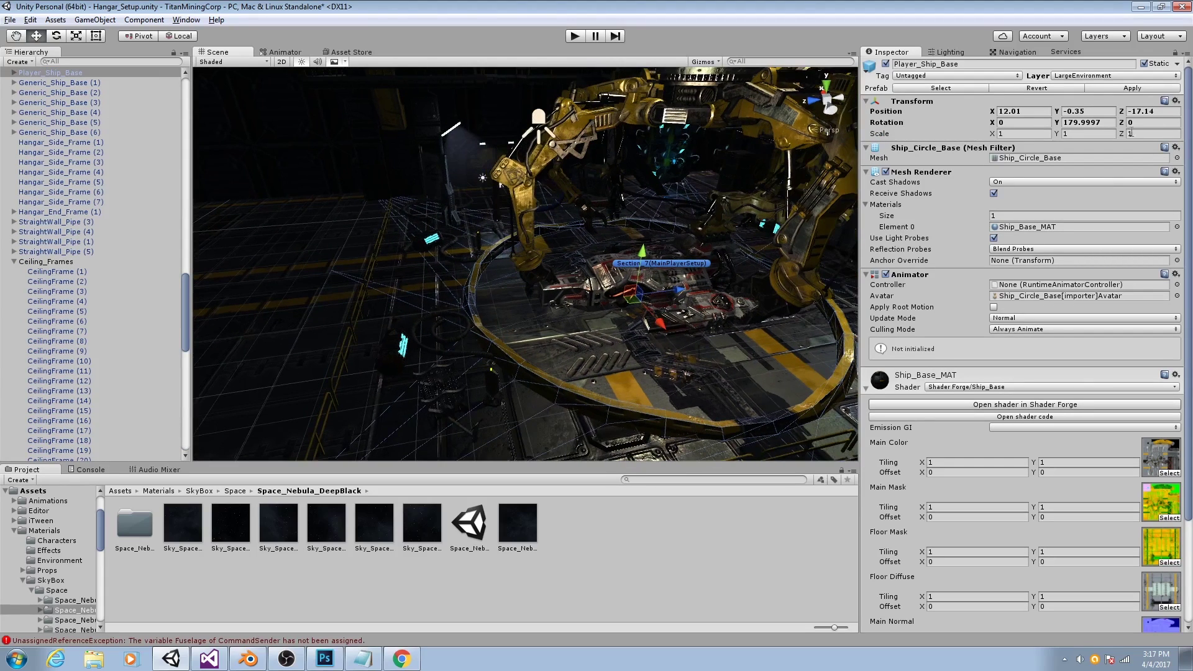
pyautogui.click(1075, 75)
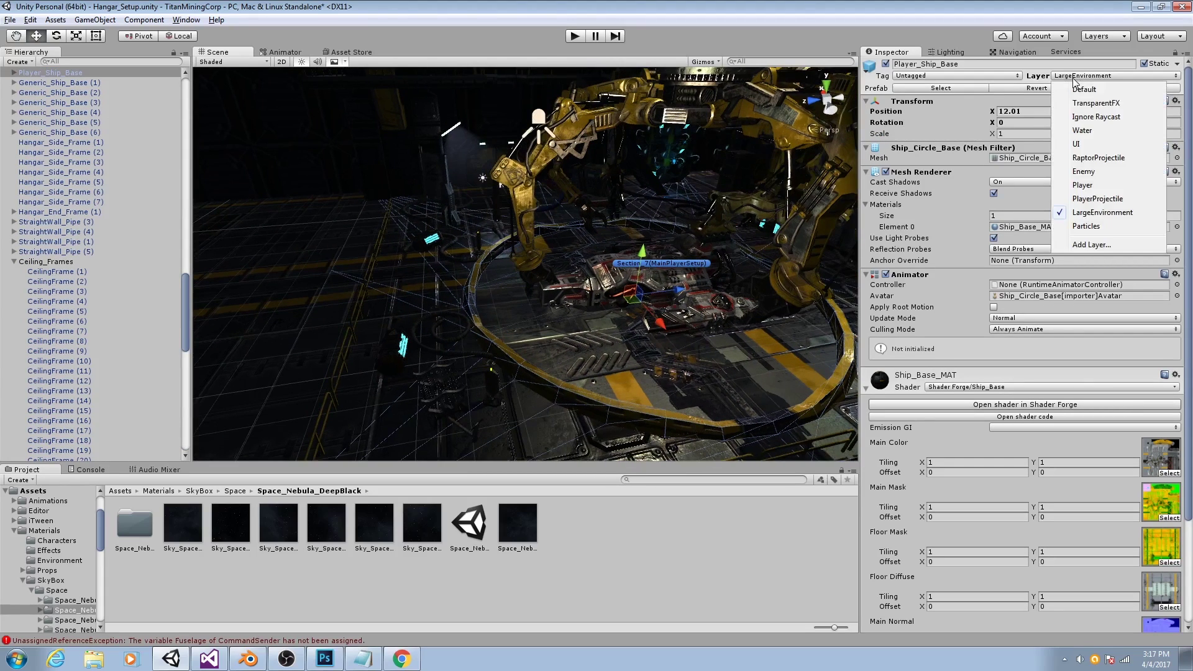
pyautogui.click(1077, 213)
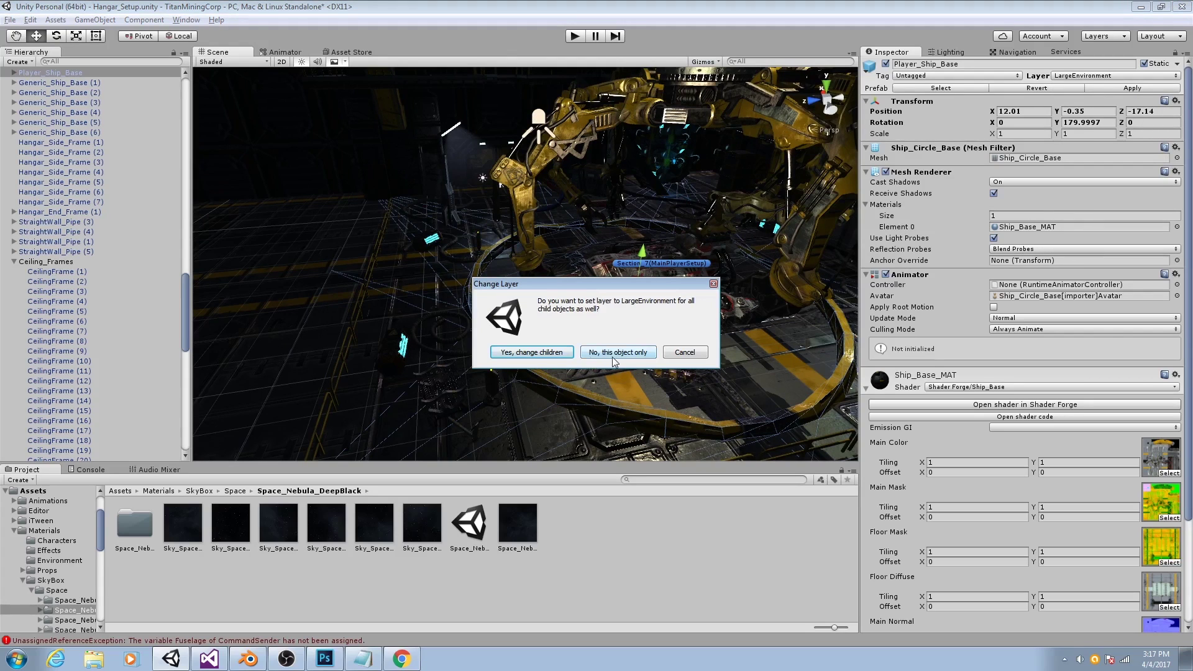
pyautogui.click(669, 353)
# Select the pit doors in the middle of the ship platform and check their layer.
pyautogui.scroll(5, 584, 334)
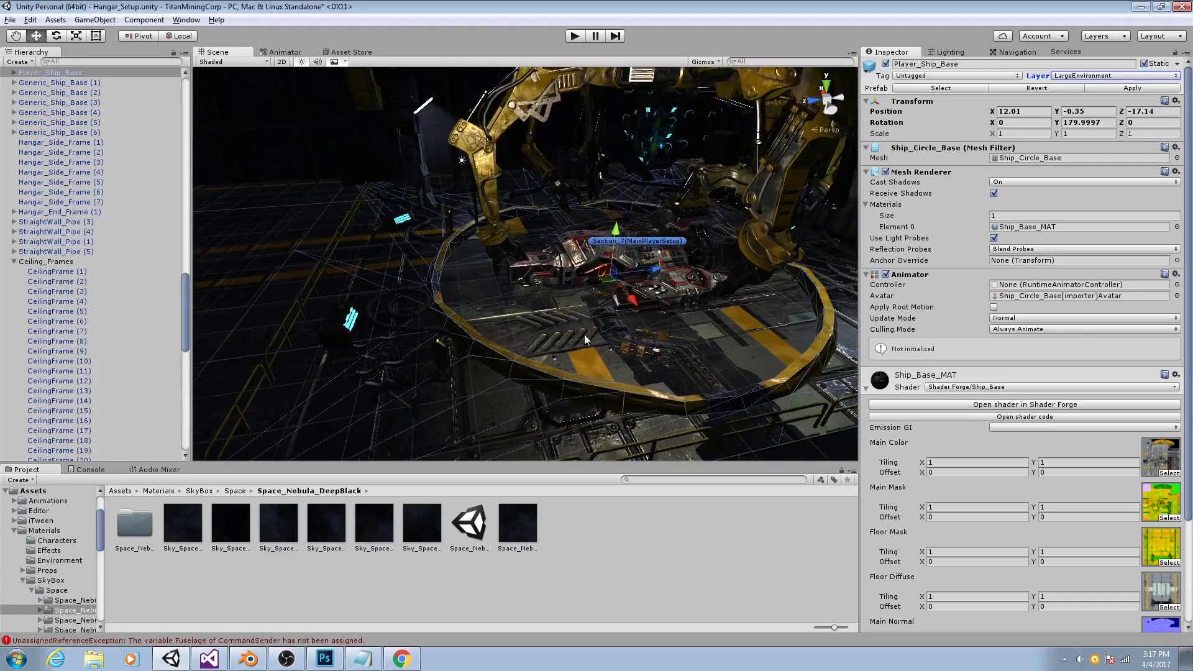
pyautogui.click(544, 348)
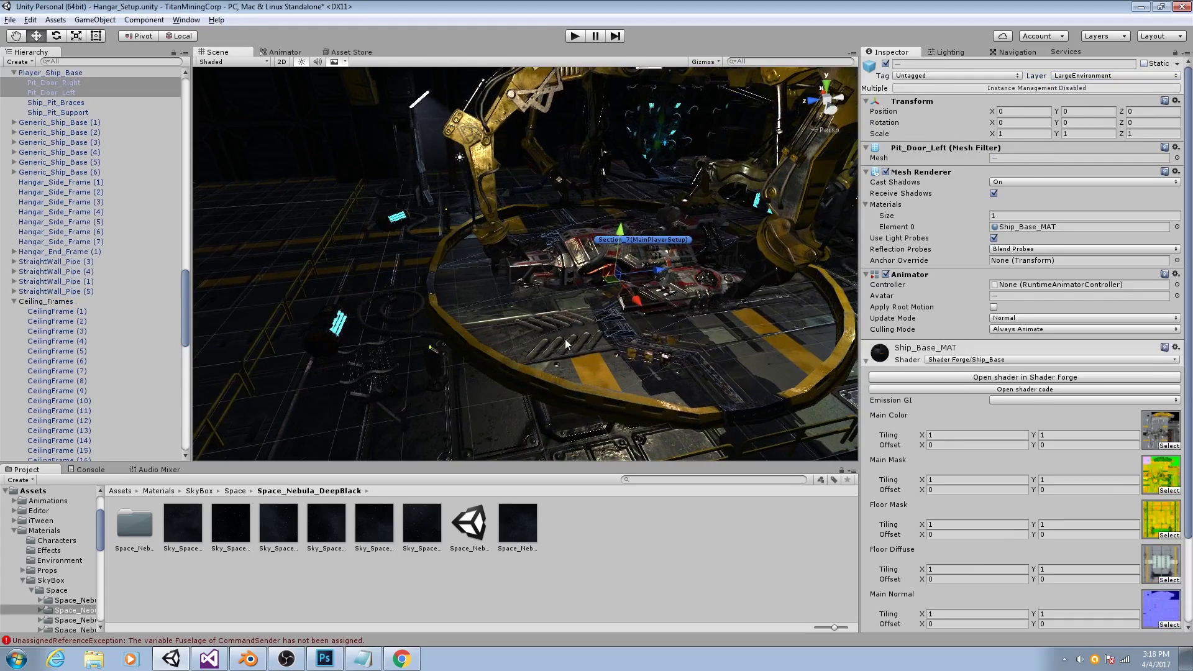
pyautogui.click(565, 338)
pyautogui.press('f')
# Exclude the LargeEnvironment layer from the culling mask of the spotlight above the ship.
pyautogui.click(467, 132)
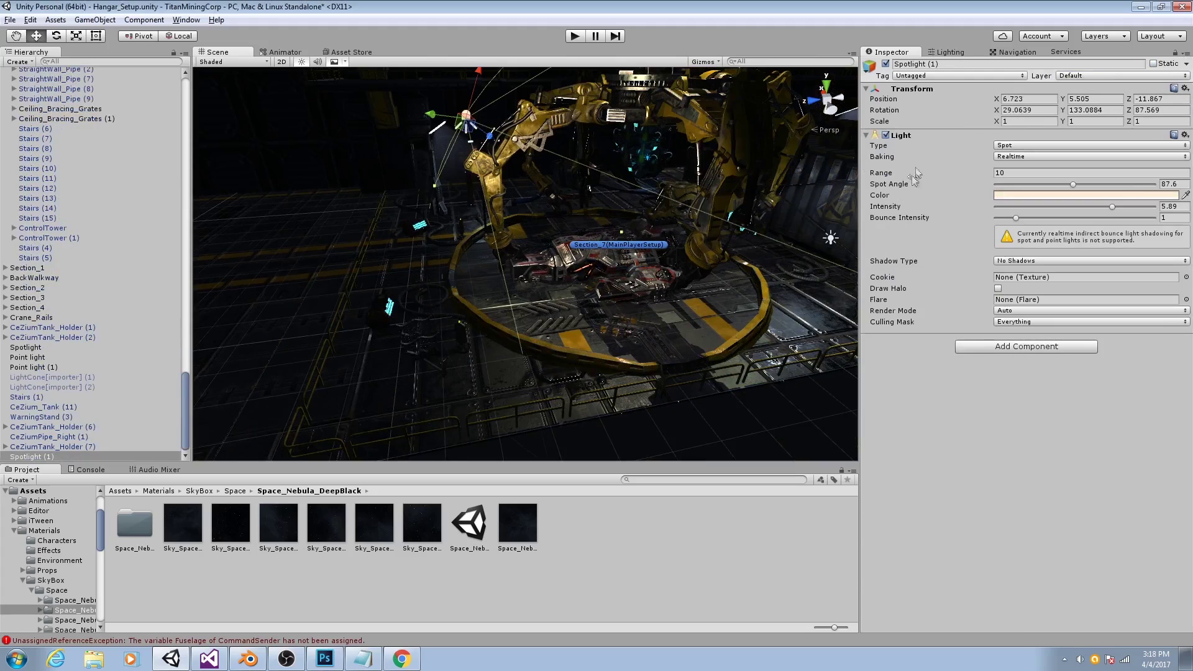
pyautogui.click(1021, 321)
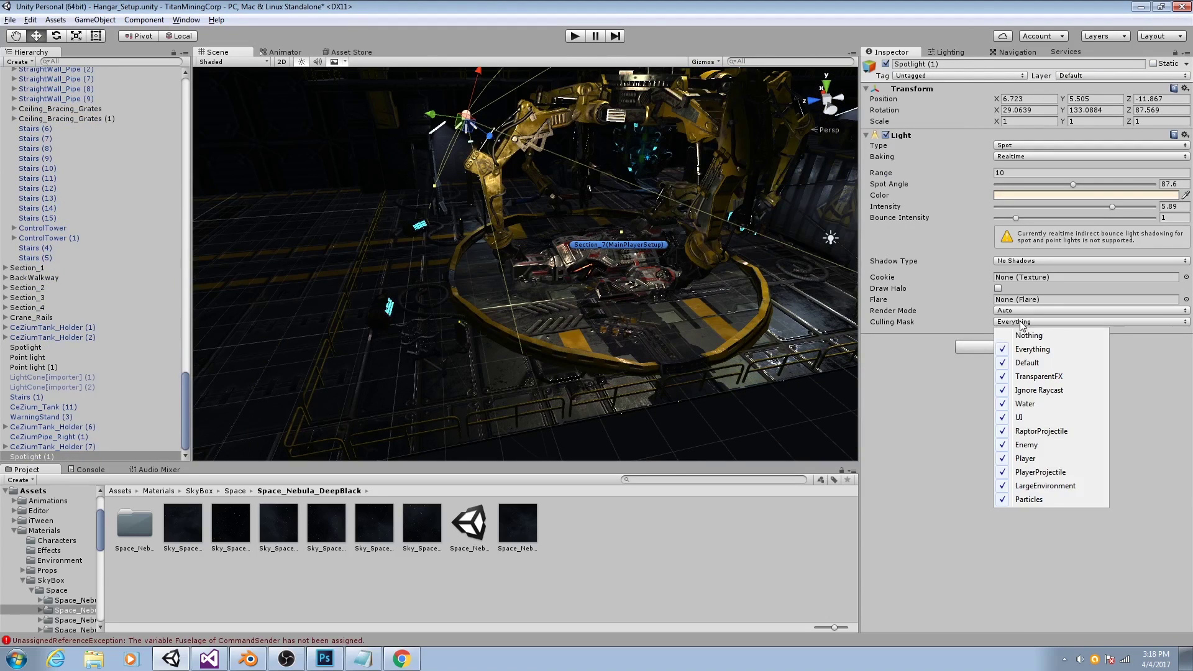
pyautogui.click(1003, 486)
pyautogui.moveTo(637, 380); pyautogui.dragTo(481, 282, button='right')
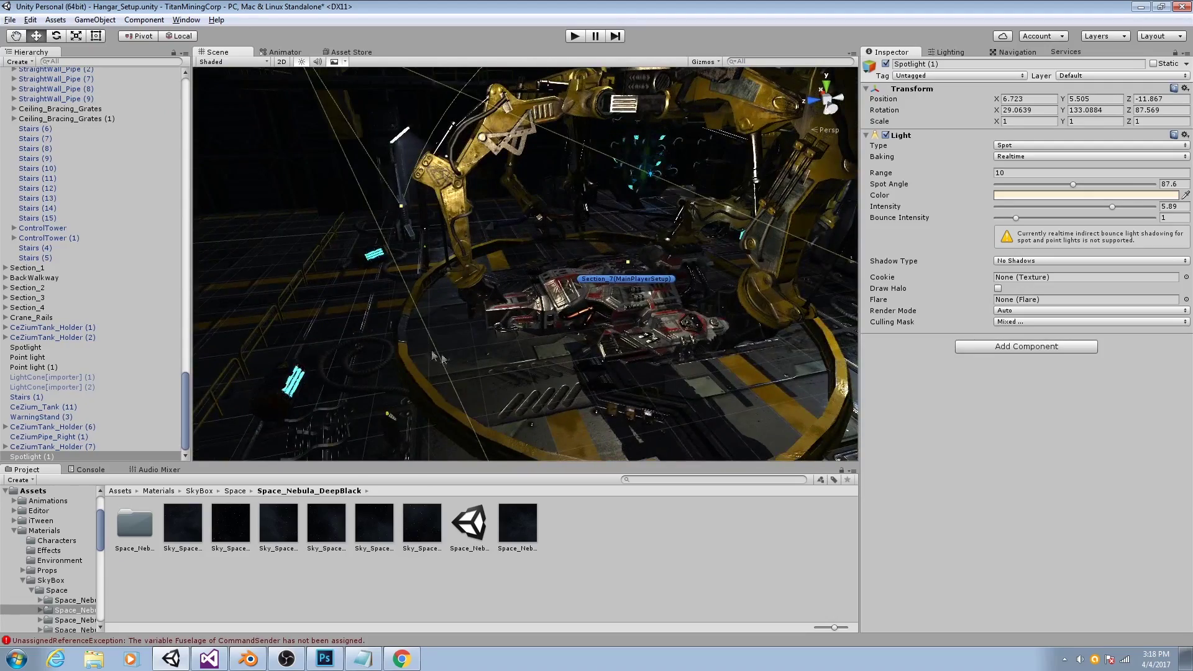
# Shift the spotlight above the ship slightly to about X 6.54, Y 5.50, Z -12.05.
pyautogui.click(405, 335)
pyautogui.scroll(-2, 550, 263)
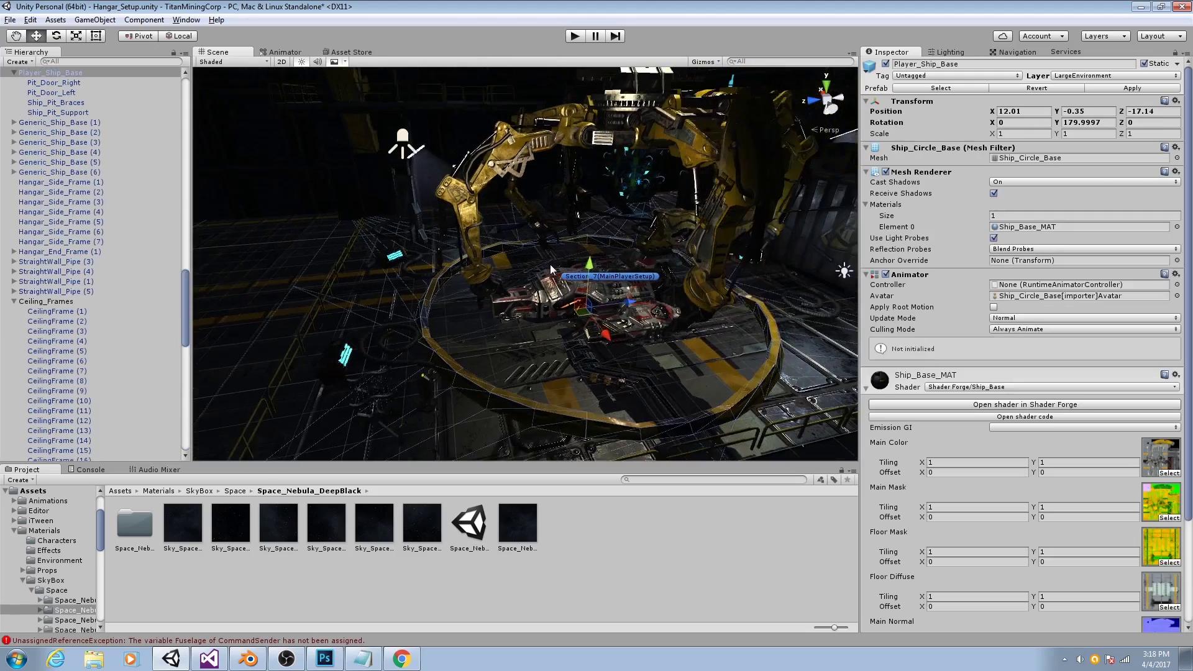
pyautogui.click(402, 139)
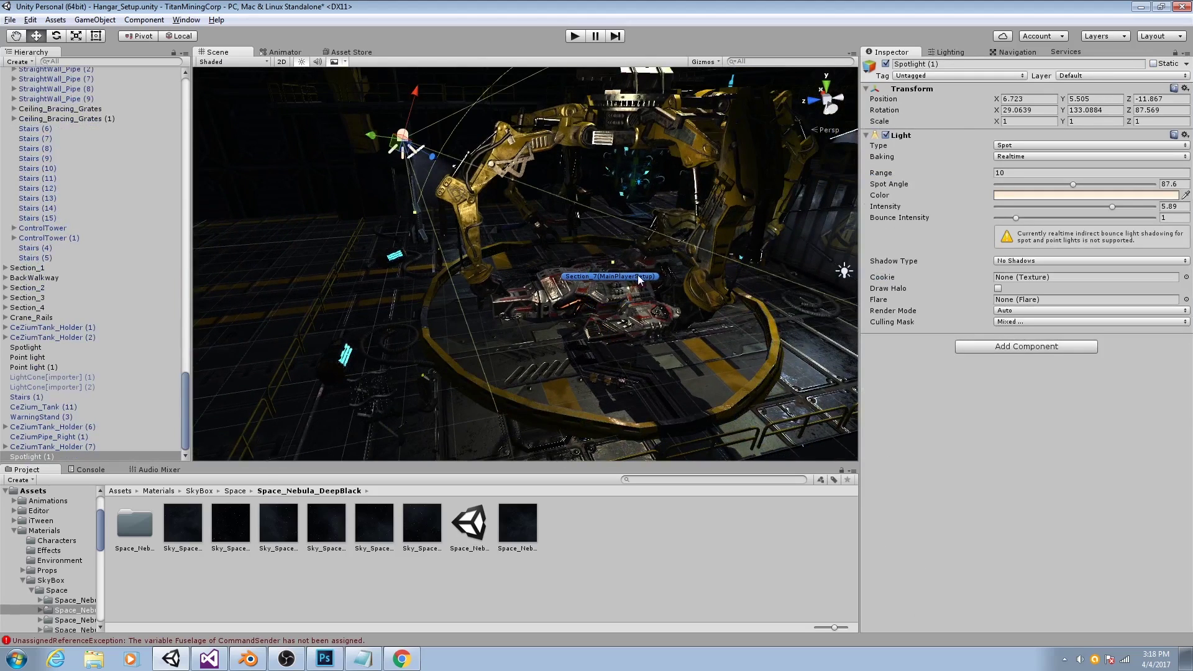
pyautogui.keyDown('alt'); pyautogui.moveTo(415, 161); pyautogui.dragTo(503, 144); pyautogui.keyUp('alt')
pyautogui.moveTo(503, 146); pyautogui.dragTo(501, 118, button='right')
# Run the scene to check the hangar lighting in the Game view.
pyautogui.moveTo(1192, 60); pyautogui.dragTo(1154, 38)
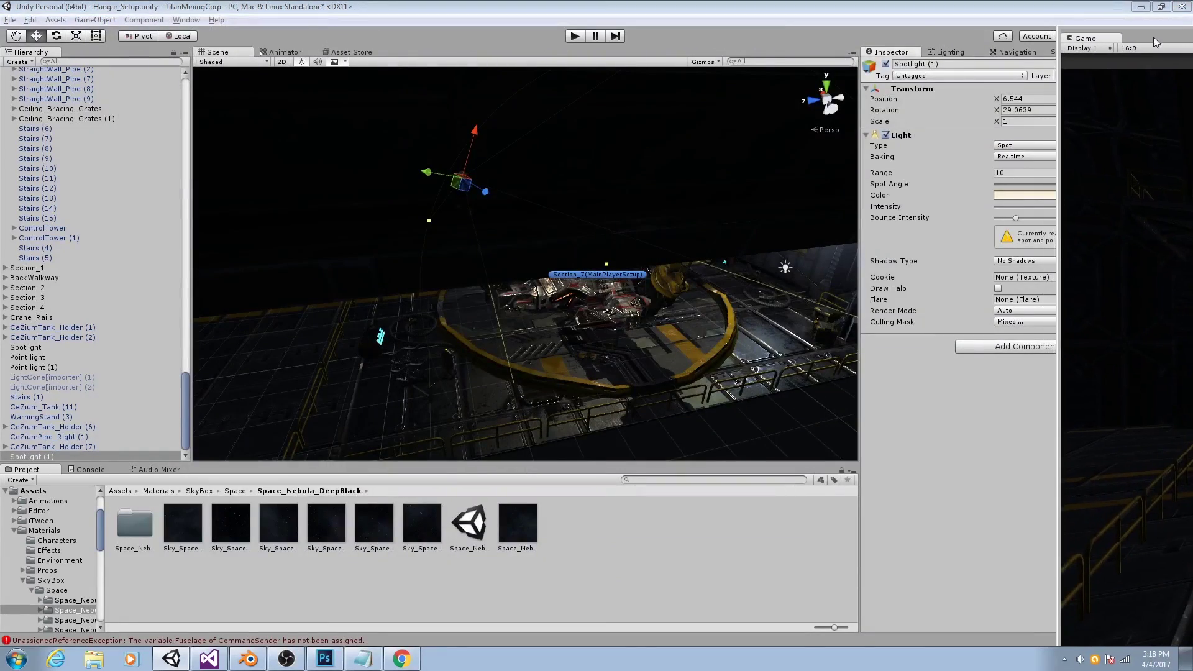
pyautogui.click(581, 38)
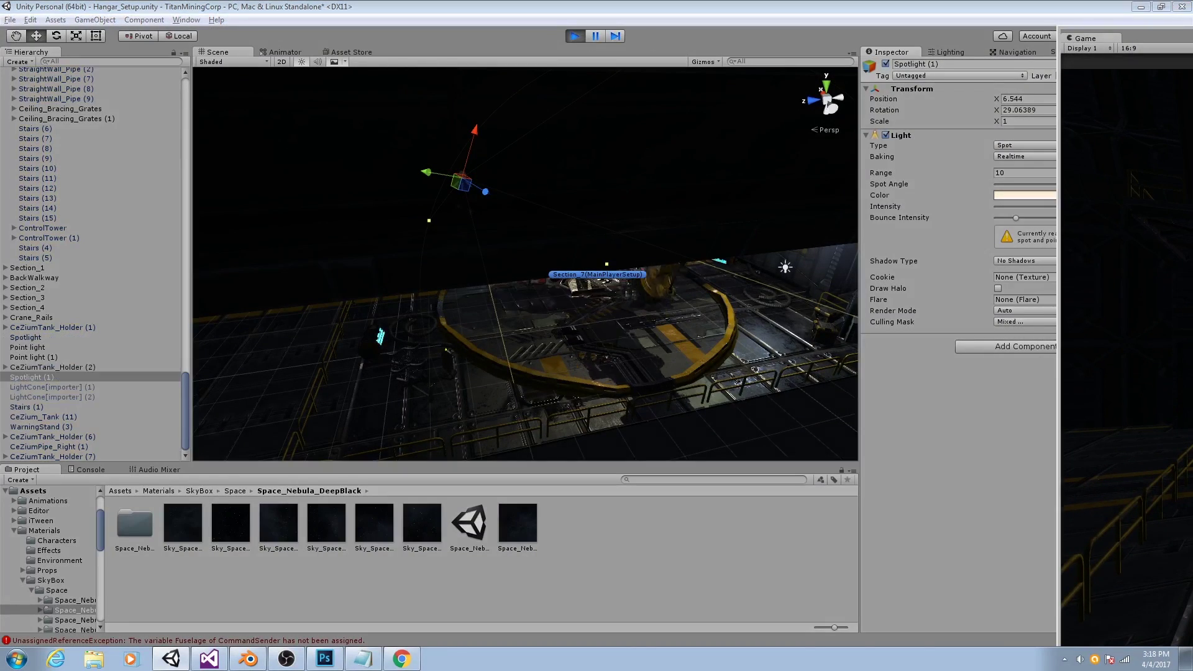
pyautogui.moveTo(1192, 38); pyautogui.dragTo(366, 8)
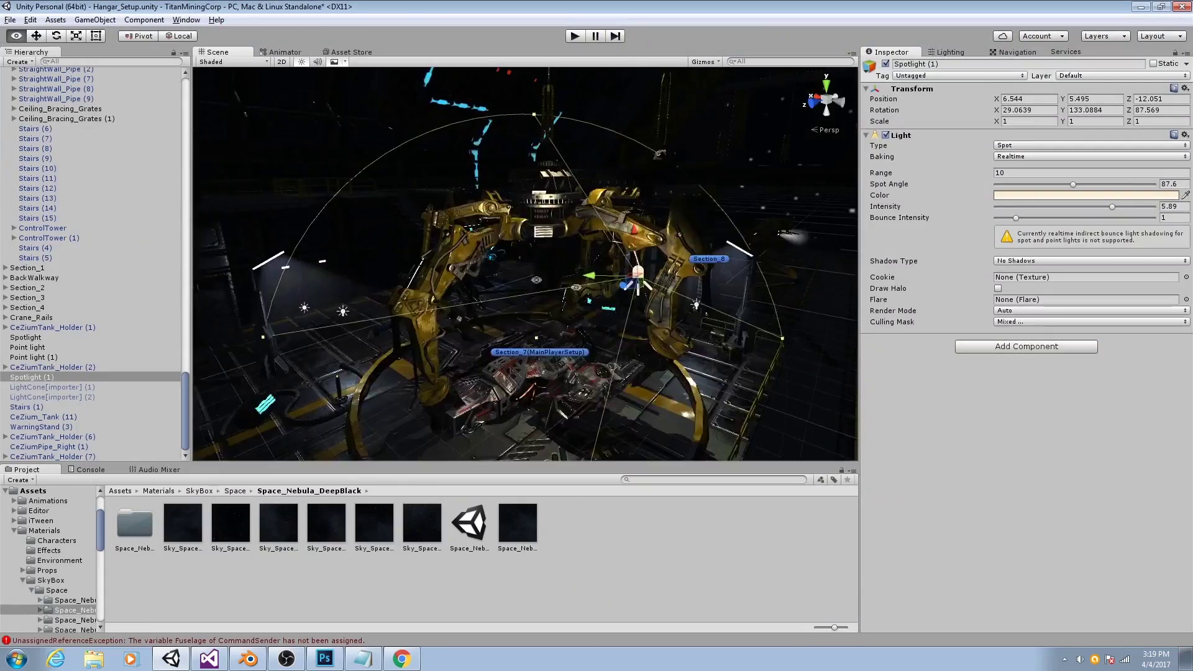
# Create a point light beside the glowing CeZium tank near the platform, at about X 10.12, Y 0.56, Z -10.08.
pyautogui.keyDown('alt'); pyautogui.moveTo(529, 310); pyautogui.dragTo(408, 309); pyautogui.keyUp('alt')
pyautogui.click(408, 324)
pyautogui.click(407, 324)
pyautogui.press('f')
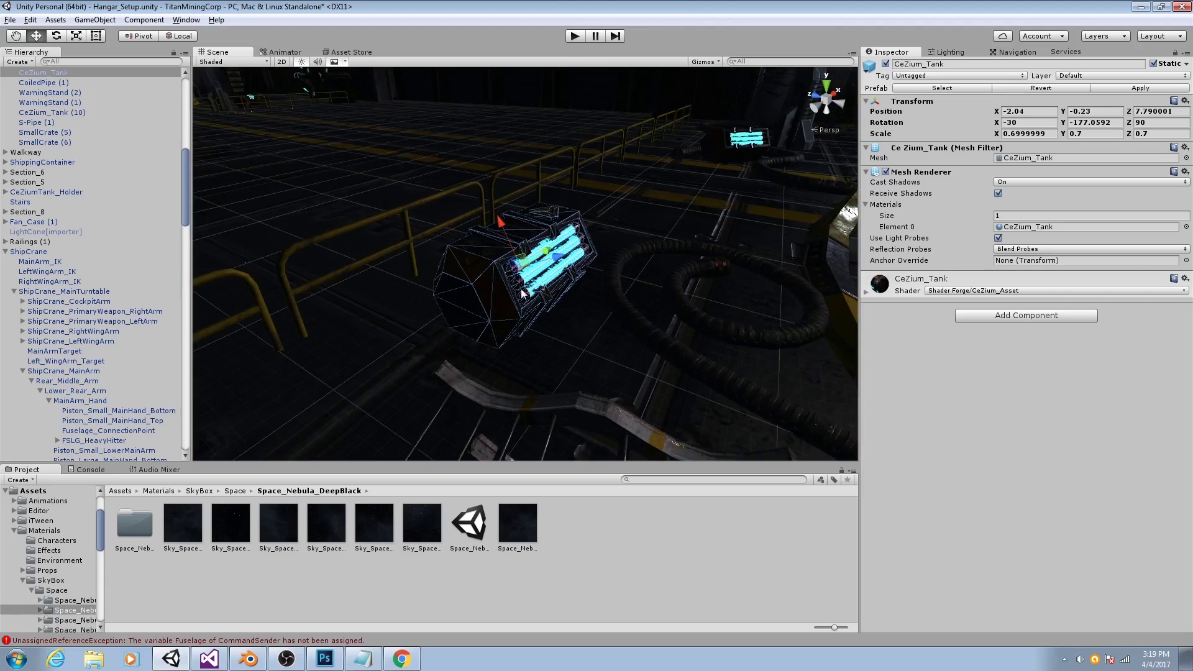
pyautogui.keyDown('alt'); pyautogui.moveTo(469, 311); pyautogui.dragTo(476, 330); pyautogui.keyUp('alt')
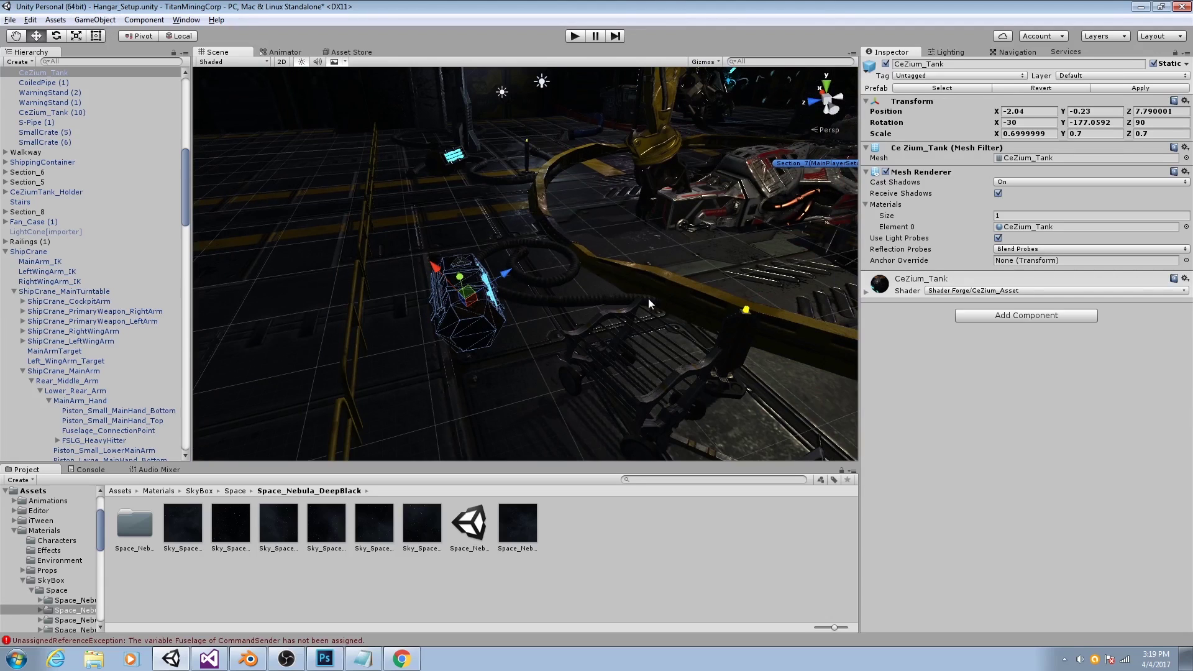
pyautogui.click(94, 20)
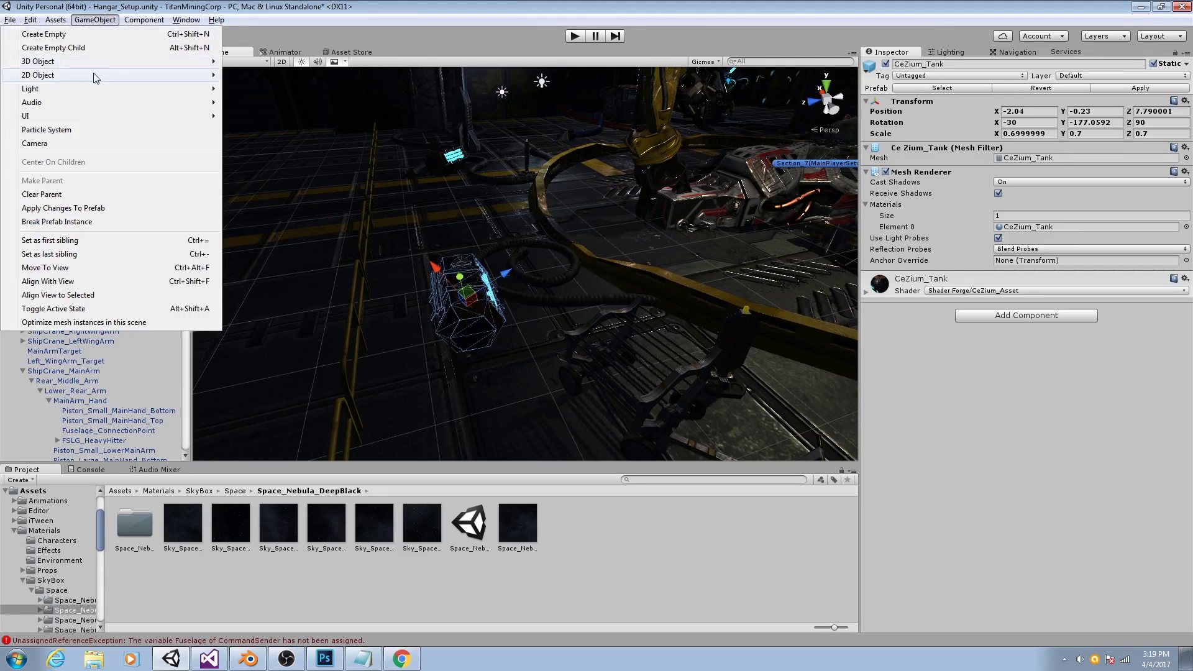
pyautogui.moveTo(95, 92)
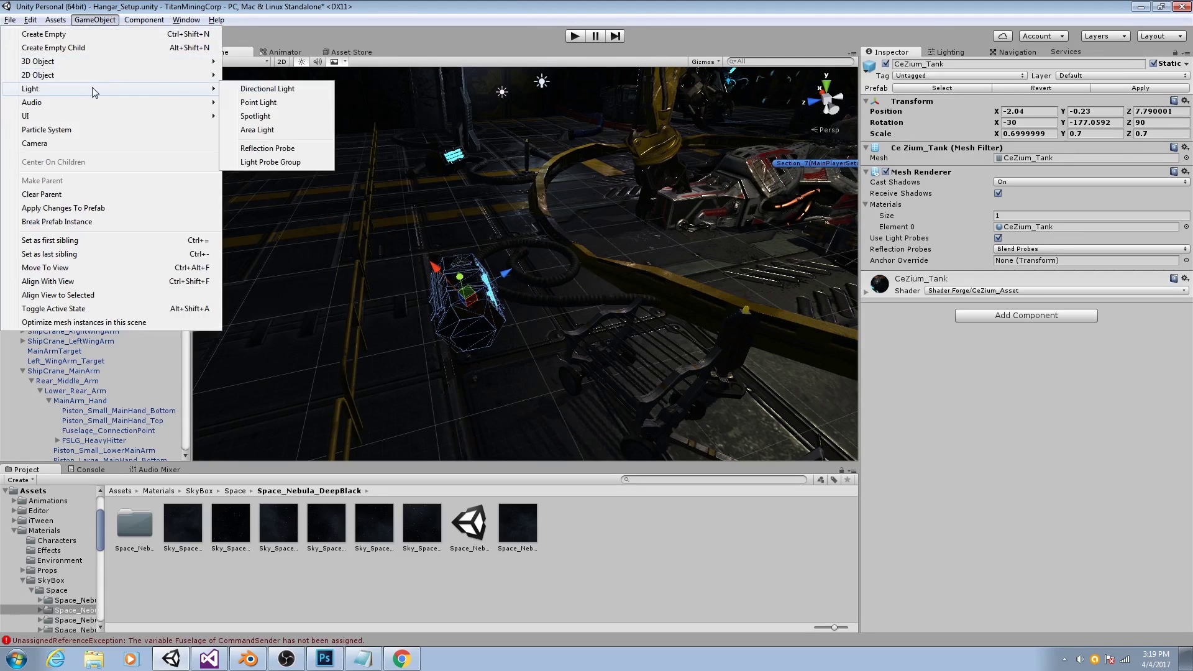
pyautogui.click(256, 103)
pyautogui.scroll(2, 509, 286)
pyautogui.keyDown('alt'); pyautogui.moveTo(509, 286); pyautogui.dragTo(492, 252); pyautogui.keyUp('alt')
# Set the tank's point light to a range of 2.53 and an intensity of 2.07.
pyautogui.moveTo(881, 175); pyautogui.dragTo(730, 198)
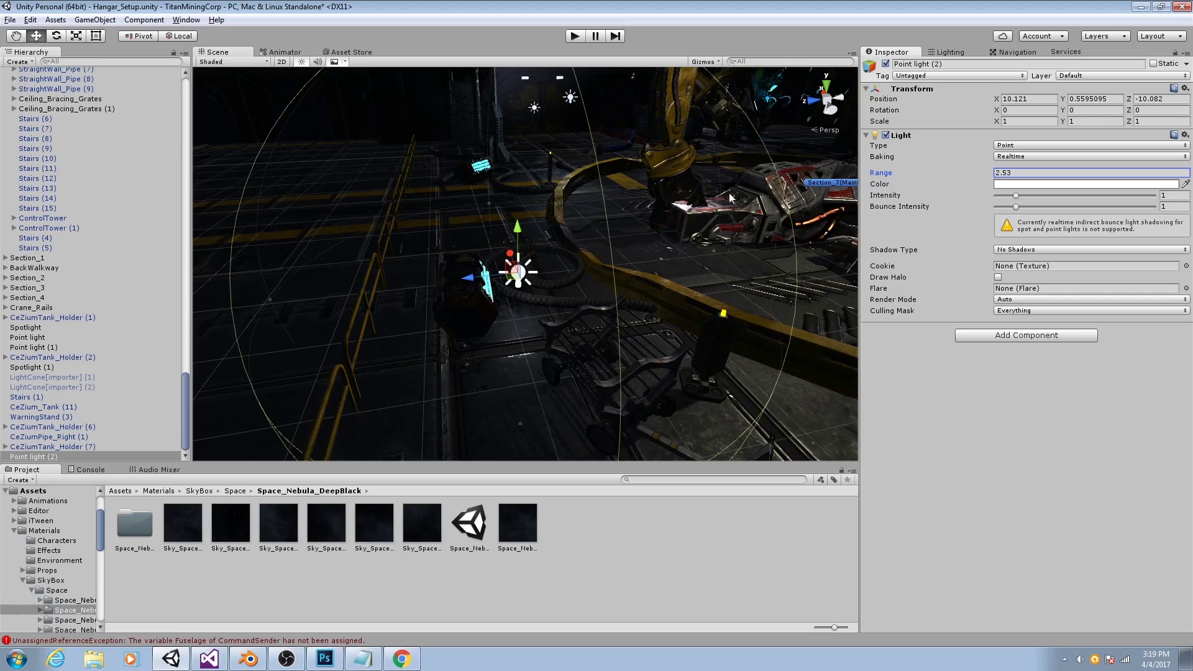
pyautogui.moveTo(1015, 196); pyautogui.dragTo(1041, 202)
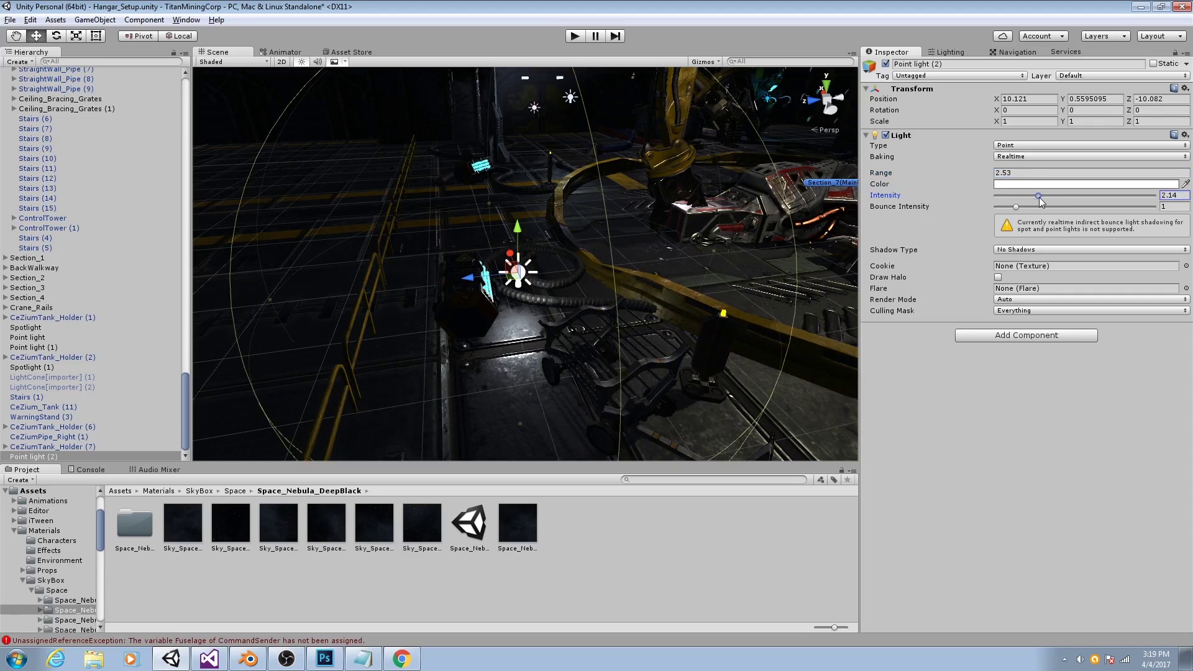
pyautogui.keyDown('alt'); pyautogui.moveTo(561, 281); pyautogui.dragTo(563, 261); pyautogui.keyUp('alt')
# Color the tank's point light a bright cyan blue to match the glowing tank.
pyautogui.click(1004, 186)
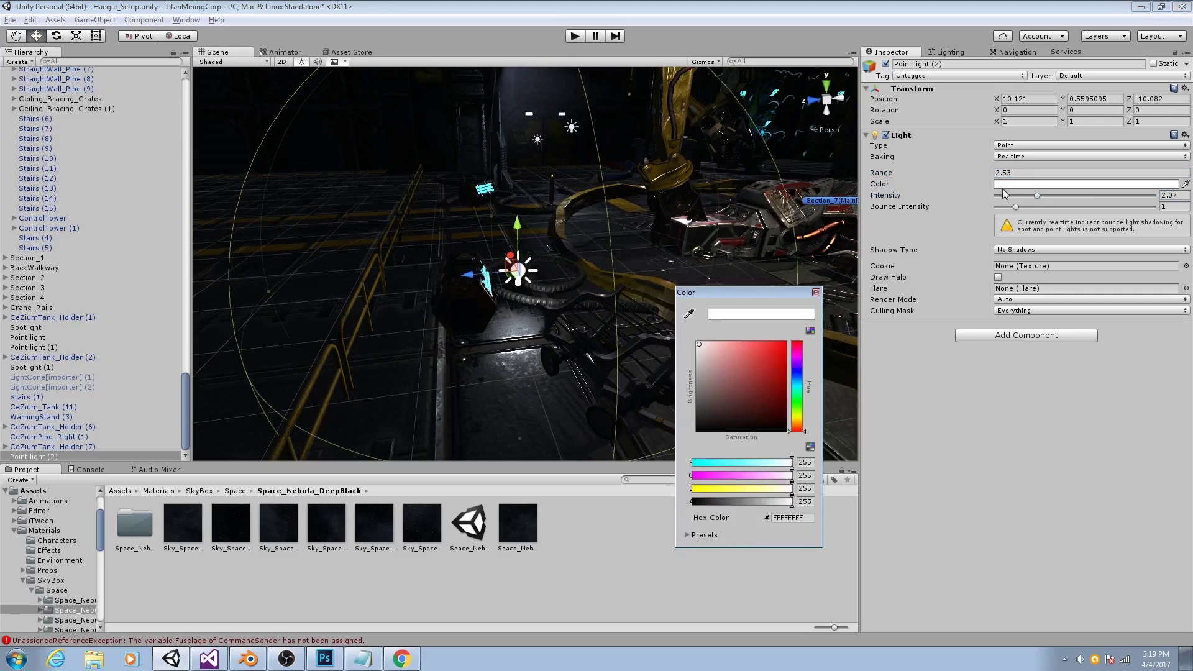
pyautogui.click(798, 380)
pyautogui.moveTo(750, 354); pyautogui.dragTo(755, 347)
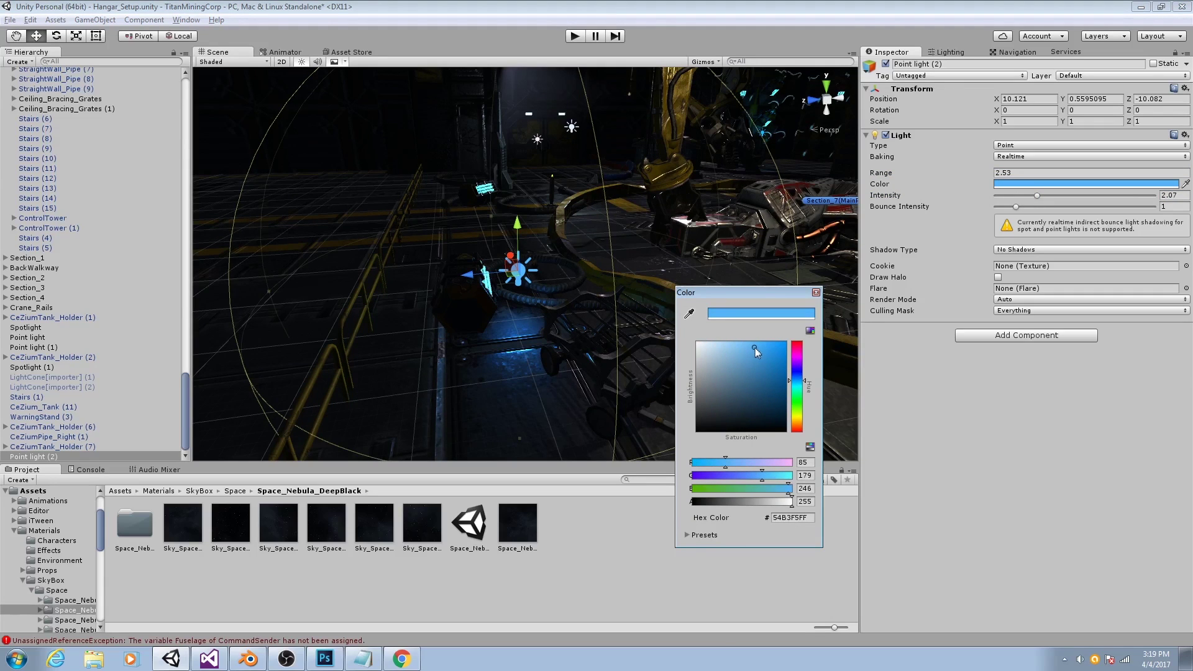
pyautogui.click(796, 385)
pyautogui.click(815, 292)
# Duplicate the cyan point light and place the copy at the other glowing tank, about X 15.8, Y 0.56, Z -10.56.
pyautogui.keyDown('alt'); pyautogui.moveTo(597, 310); pyautogui.dragTo(424, 179); pyautogui.keyUp('alt')
pyautogui.hotkey('ctrl', 'd')
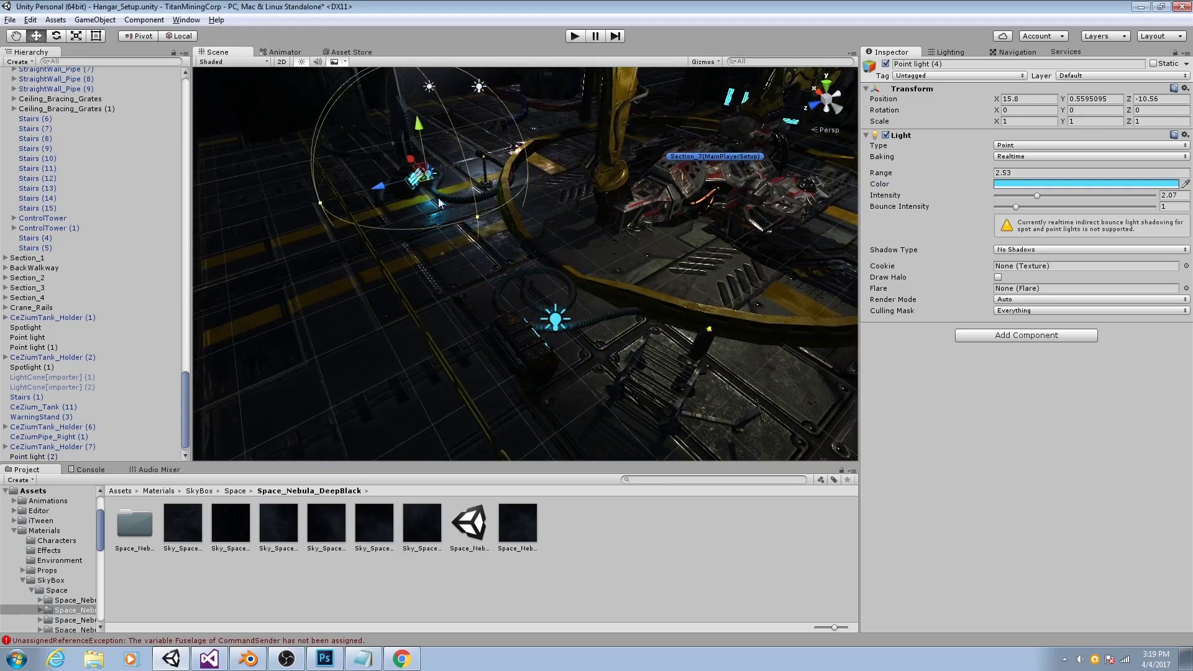
pyautogui.scroll(2, 522, 280)
# Examine from several angles how the cyan point lights and the spotlight affect the tanks, floor and ship platform.
pyautogui.click(562, 335)
pyautogui.keyDown('alt'); pyautogui.moveTo(559, 334); pyautogui.dragTo(478, 285); pyautogui.keyUp('alt')
pyautogui.click(714, 199)
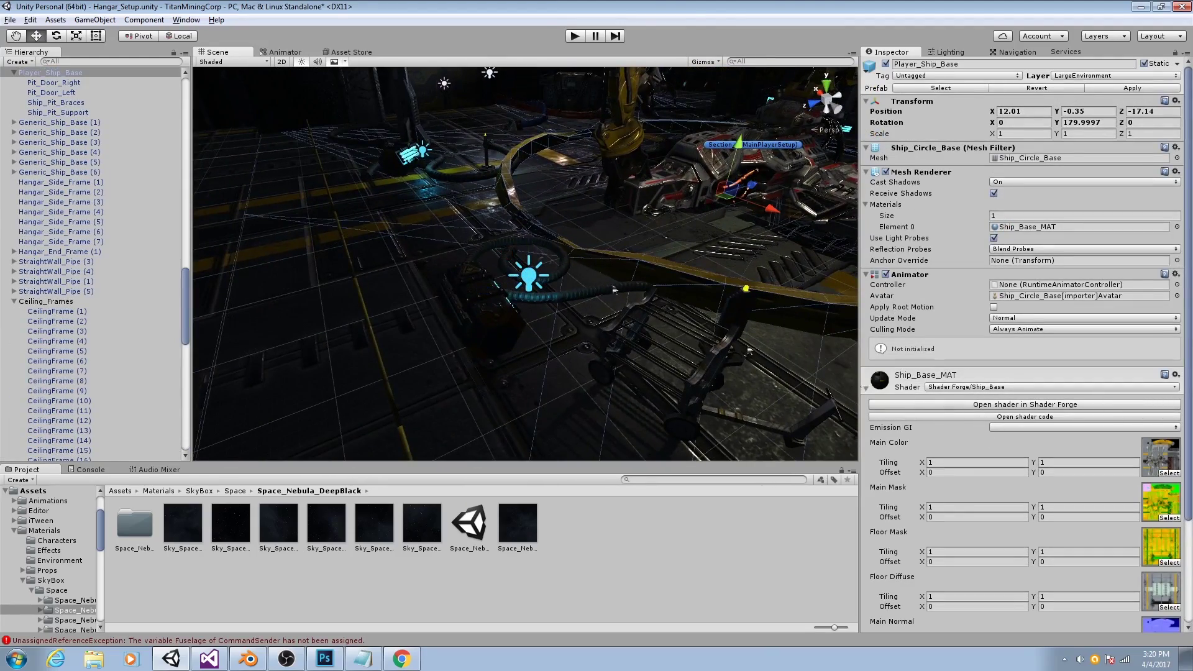
pyautogui.click(528, 276)
pyautogui.keyDown('alt'); pyautogui.moveTo(529, 275); pyautogui.dragTo(603, 287); pyautogui.keyUp('alt')
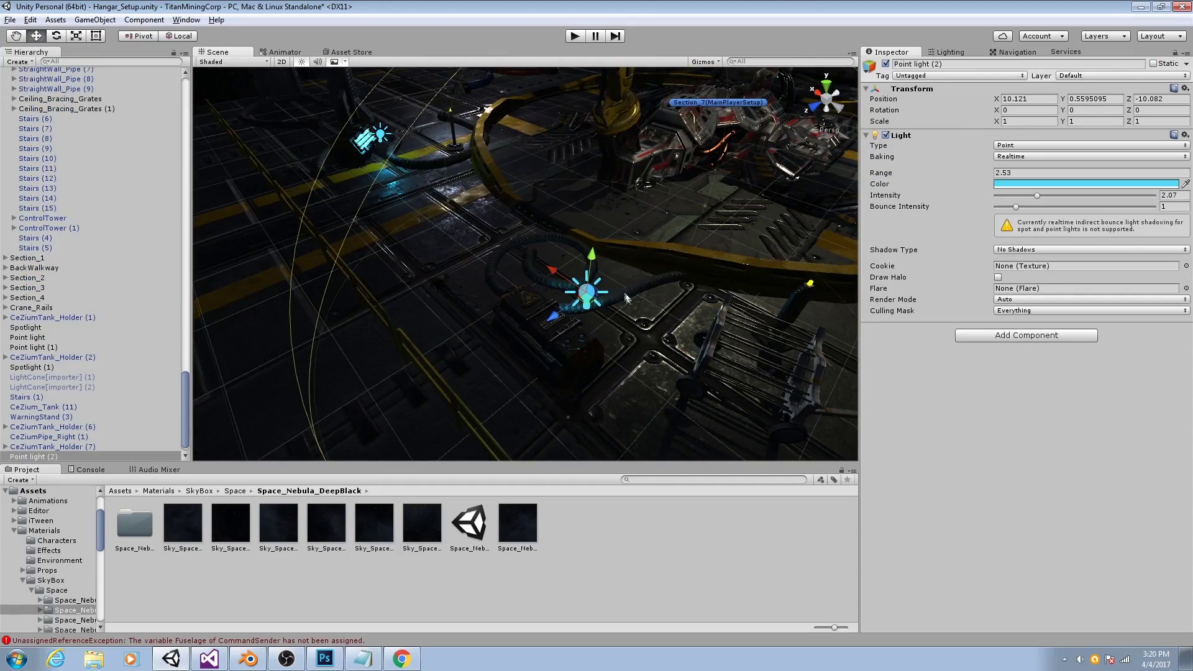
pyautogui.keyDown('alt'); pyautogui.moveTo(649, 323); pyautogui.dragTo(622, 322); pyautogui.keyUp('alt')
pyautogui.moveTo(622, 321); pyautogui.dragTo(597, 367, button='middle')
pyautogui.keyDown('alt'); pyautogui.moveTo(597, 368); pyautogui.dragTo(601, 311); pyautogui.keyUp('alt')
pyautogui.keyDown('alt'); pyautogui.moveTo(692, 372); pyautogui.dragTo(590, 245); pyautogui.keyUp('alt')
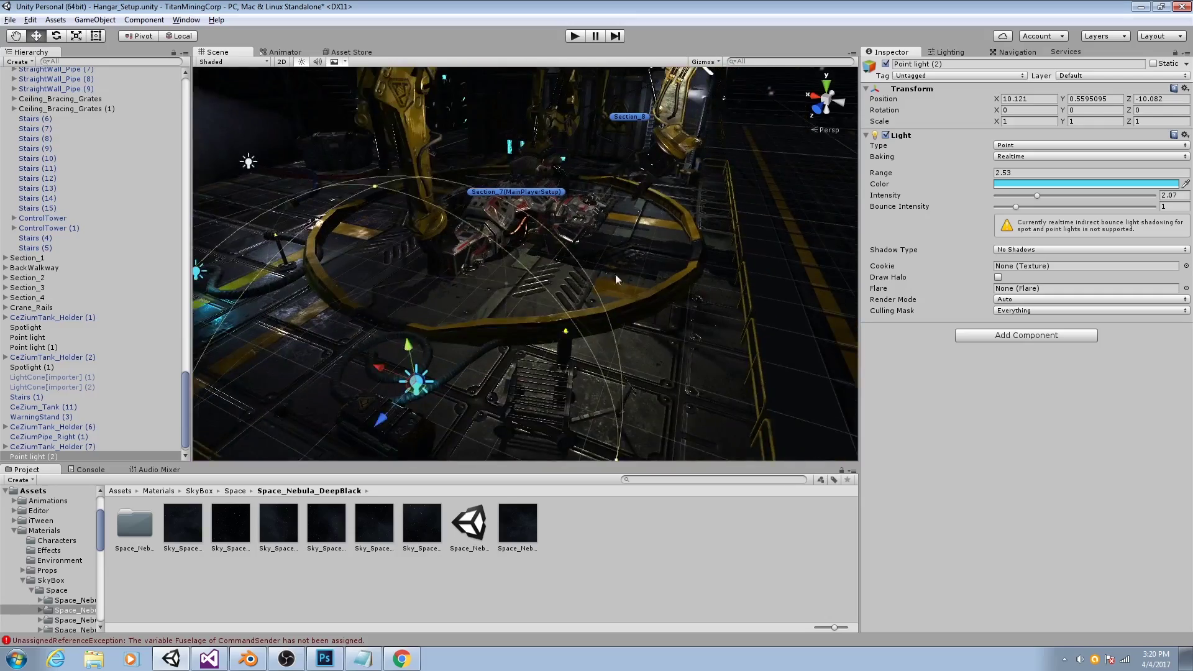
pyautogui.click(656, 323)
pyautogui.keyDown('alt'); pyautogui.moveTo(656, 323); pyautogui.dragTo(615, 232); pyautogui.keyUp('alt')
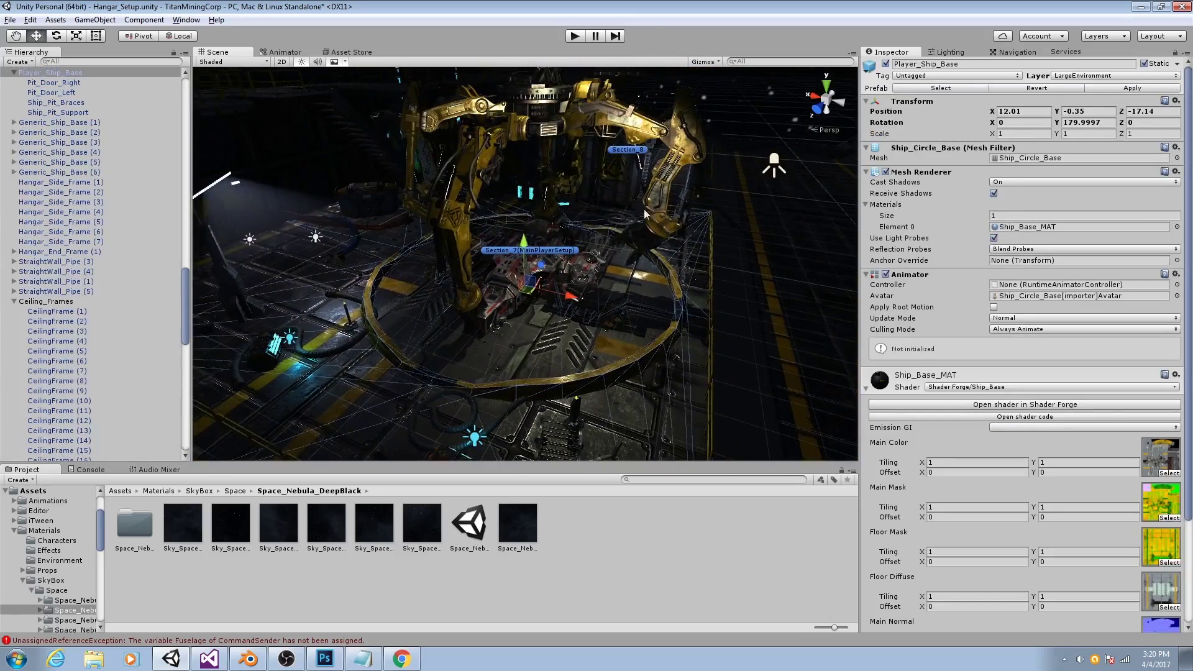
pyautogui.click(774, 167)
pyautogui.keyDown('alt'); pyautogui.moveTo(774, 167); pyautogui.dragTo(480, 298); pyautogui.keyUp('alt')
pyautogui.click(526, 335)
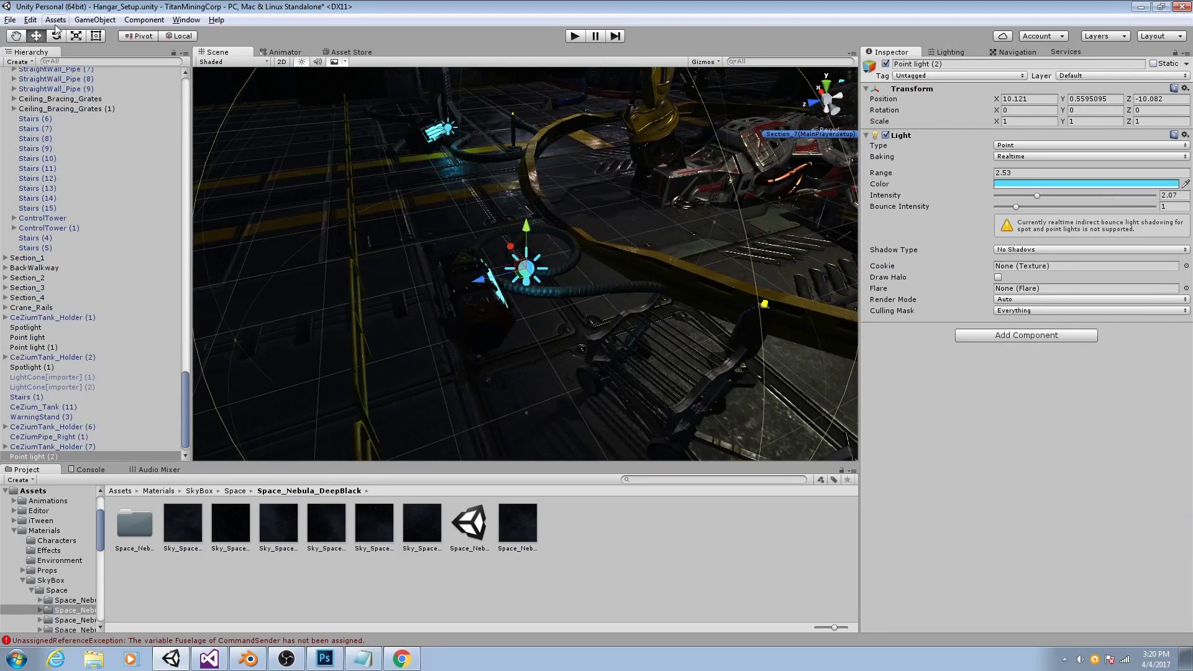
# Set the Fantastic quality level's pixel light count to 7 and frame the cyan point light at the nearer tank.
pyautogui.click(30, 20)
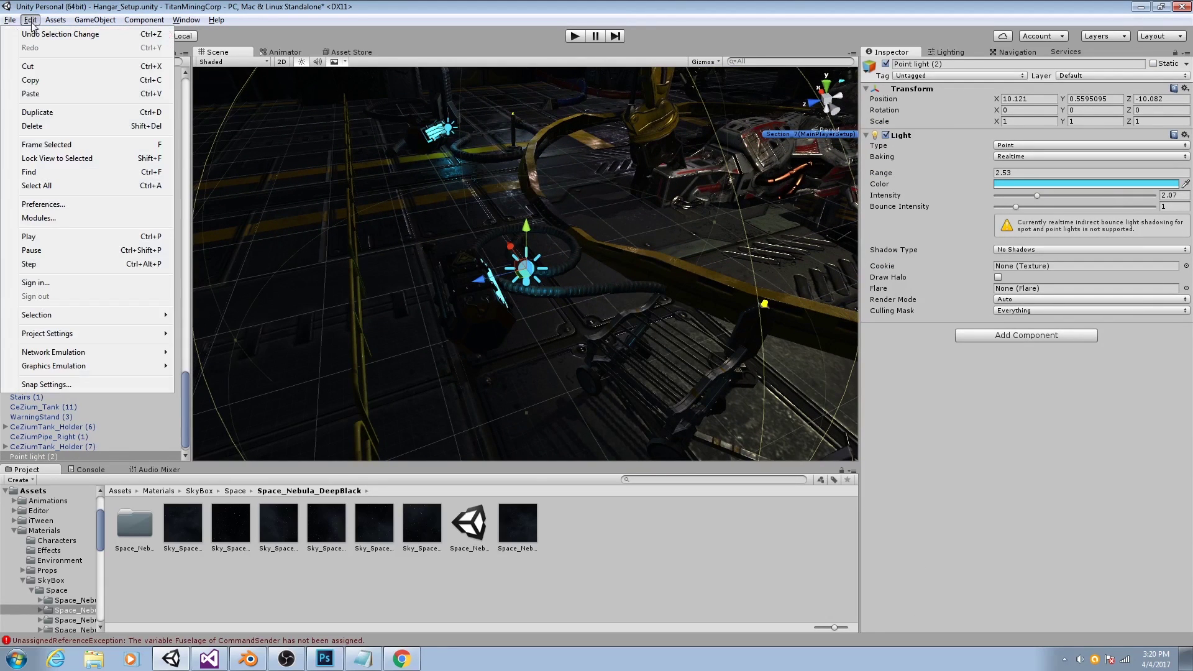
pyautogui.moveTo(126, 335)
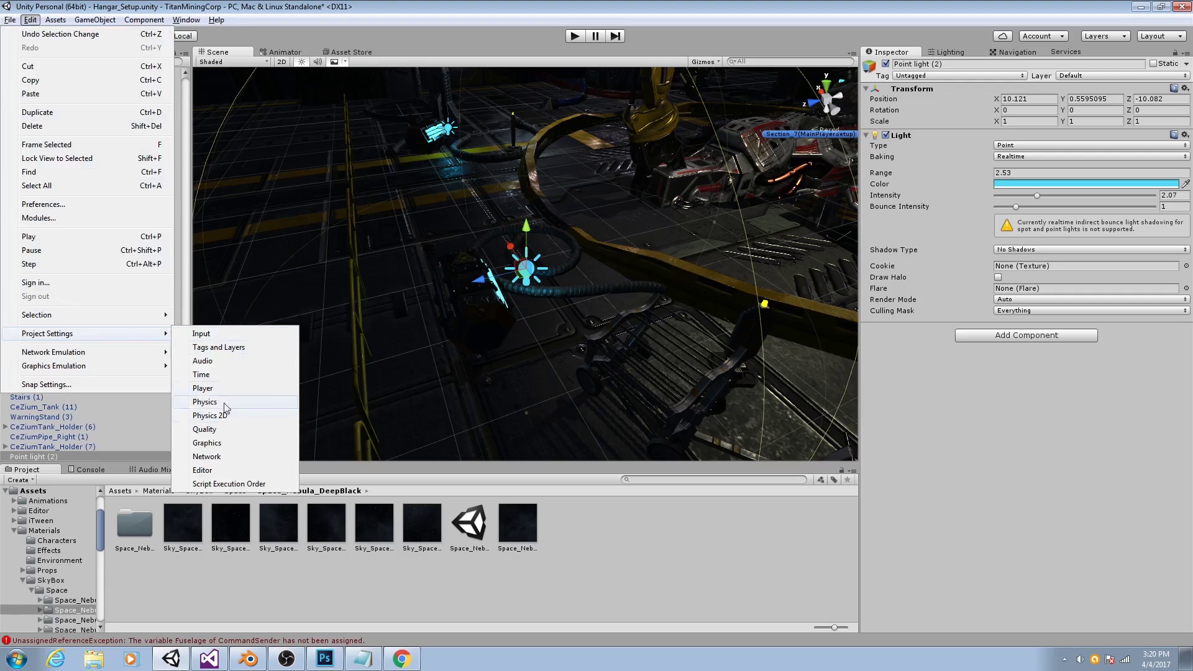
pyautogui.click(206, 429)
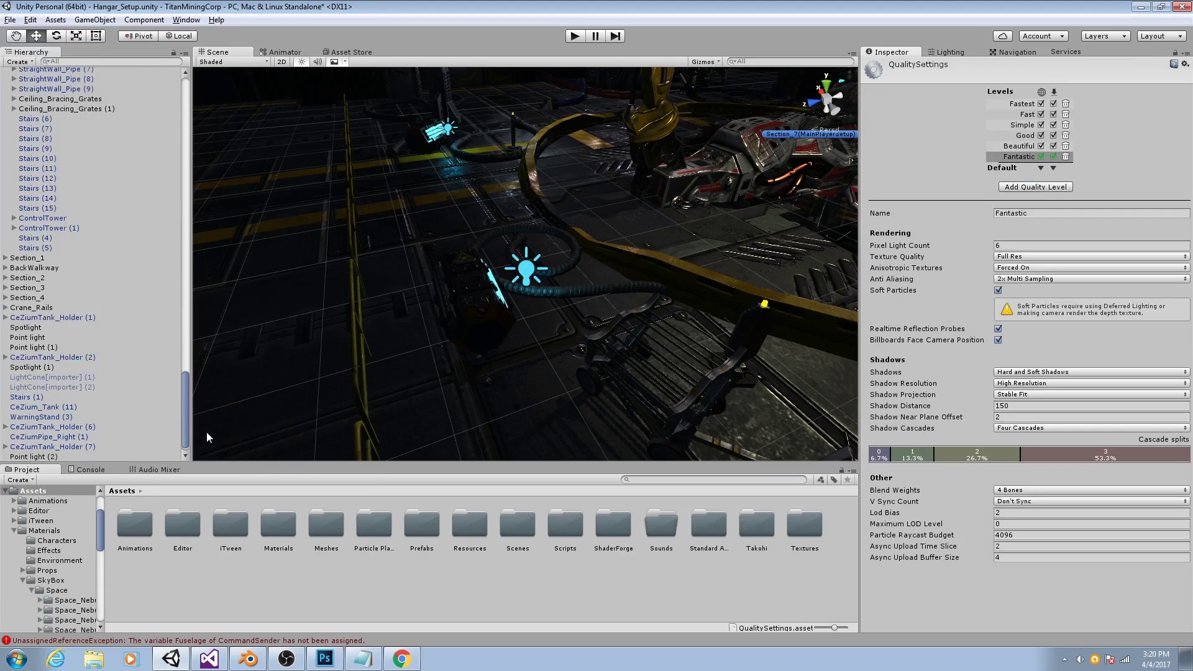
pyautogui.click(1006, 245)
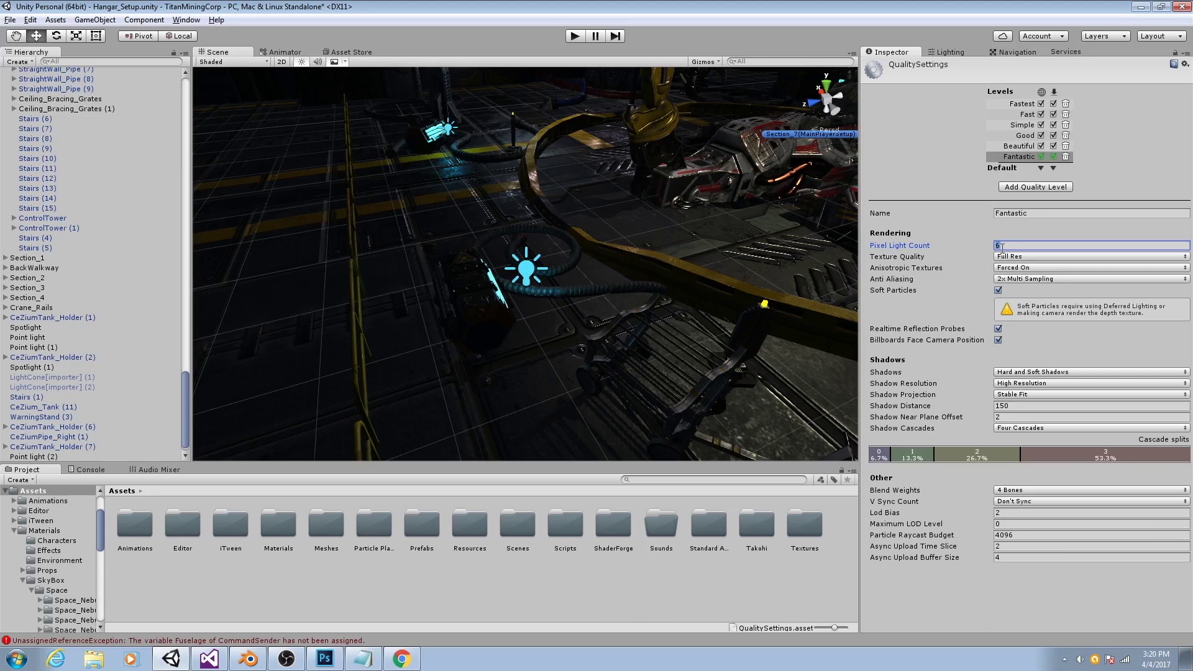
pyautogui.write('7')
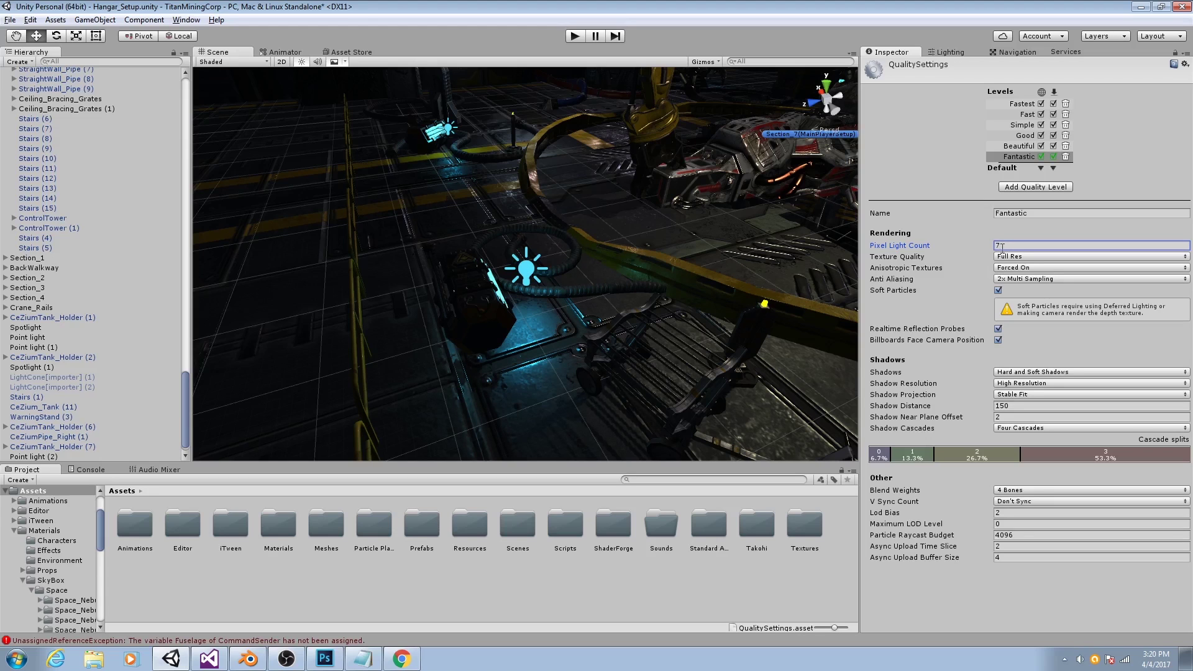
pyautogui.click(522, 268)
pyautogui.press('f')
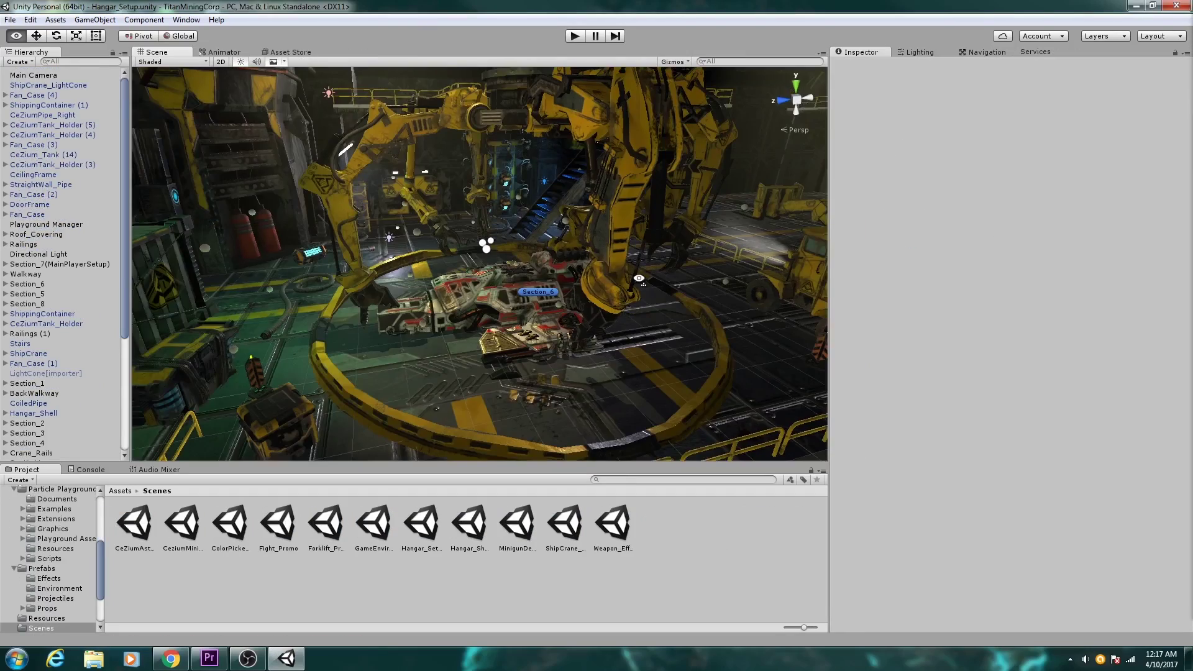
# Review the pixel light count in the quality settings and examine the lighting around the cyan tanks and ship platform.
pyautogui.keyDown('alt'); pyautogui.moveTo(615, 273); pyautogui.dragTo(563, 303); pyautogui.keyUp('alt')
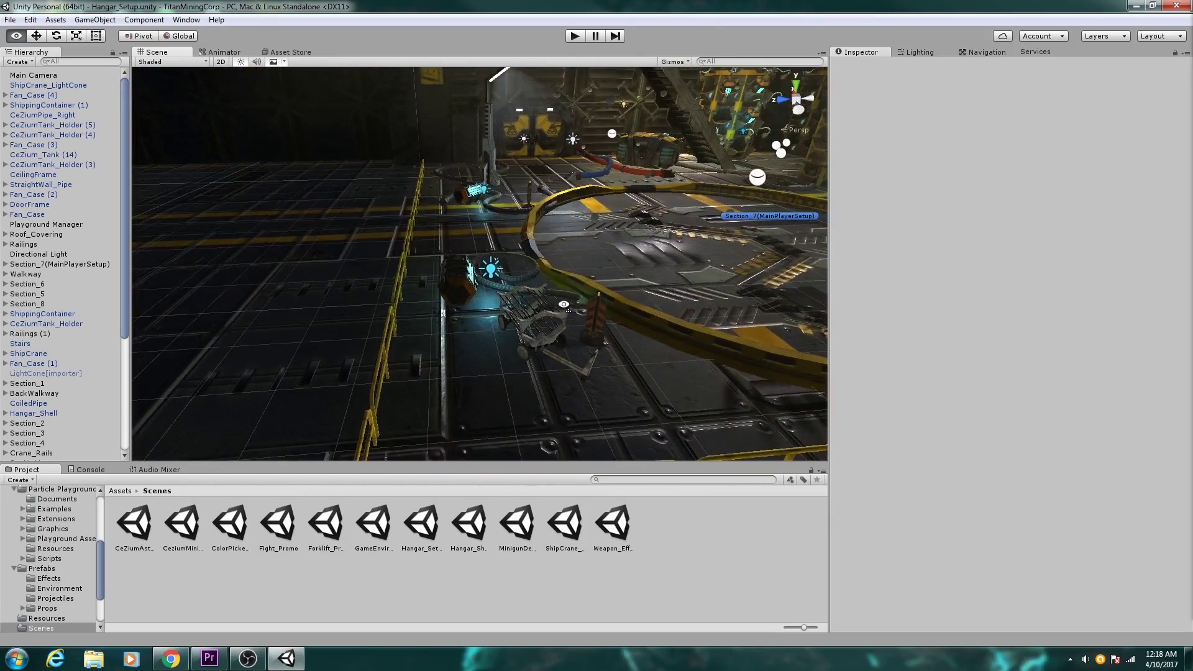
pyautogui.click(30, 19)
pyautogui.moveTo(50, 335)
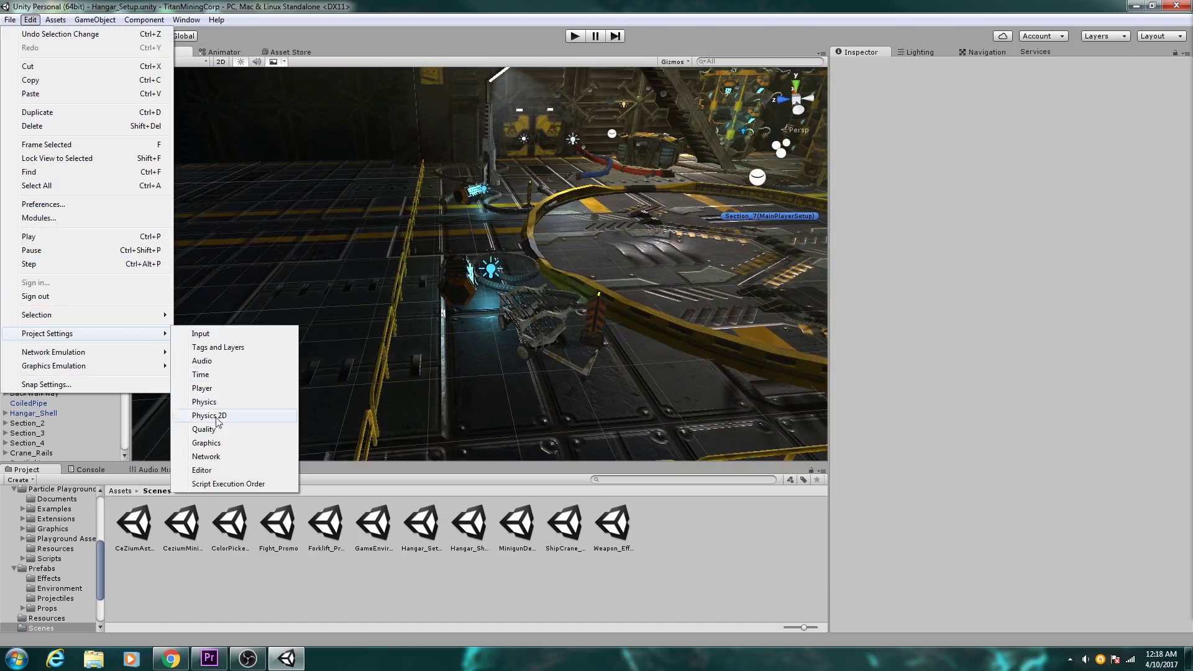
pyautogui.click(211, 429)
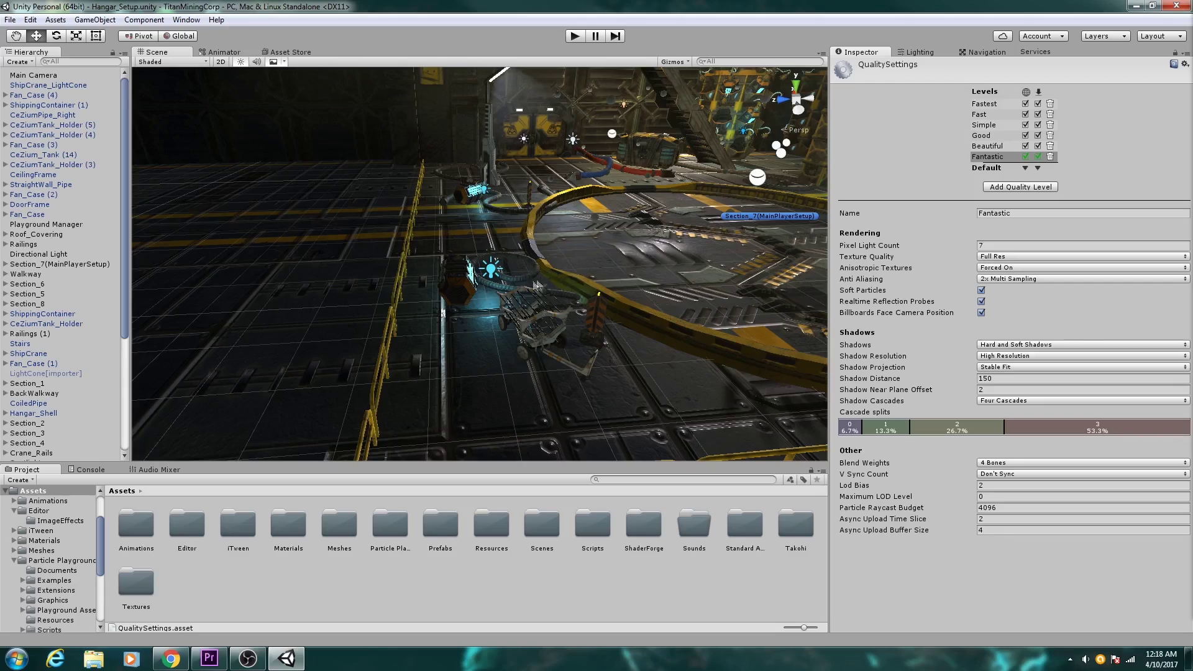
pyautogui.keyDown('alt'); pyautogui.moveTo(542, 282); pyautogui.dragTo(624, 283); pyautogui.keyUp('alt')
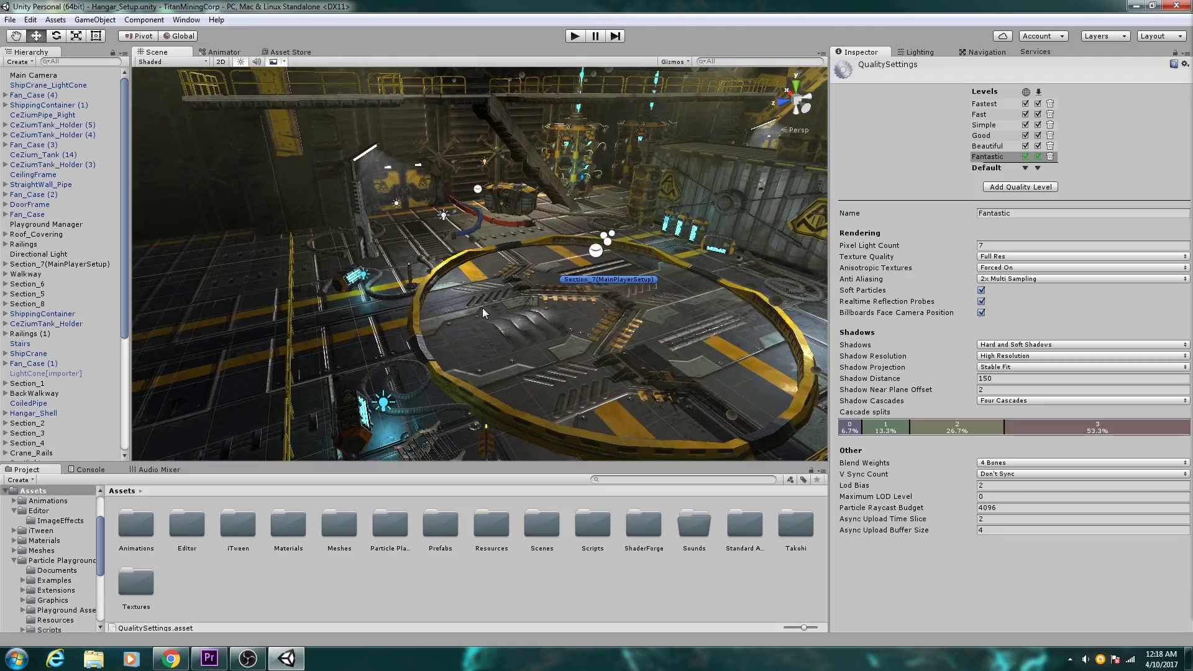
pyautogui.keyDown('alt'); pyautogui.moveTo(482, 307); pyautogui.dragTo(627, 268); pyautogui.keyUp('alt')
pyautogui.scroll(3, 628, 268)
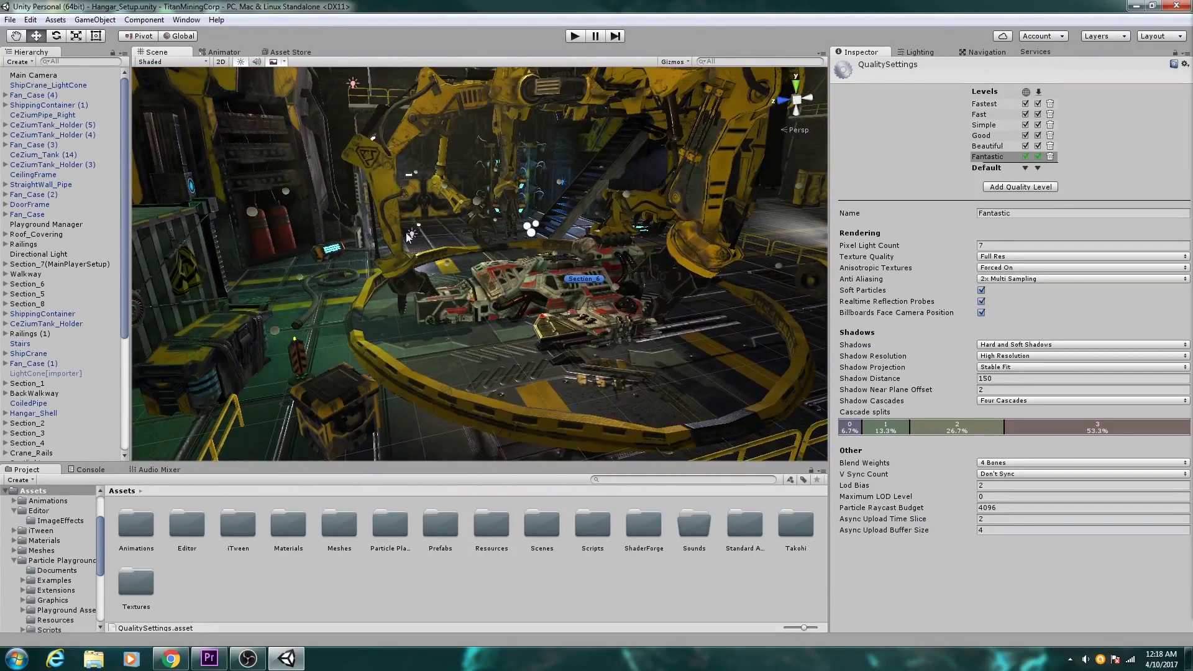
# Open the Player settings and check the project's rendering path.
pyautogui.click(29, 19)
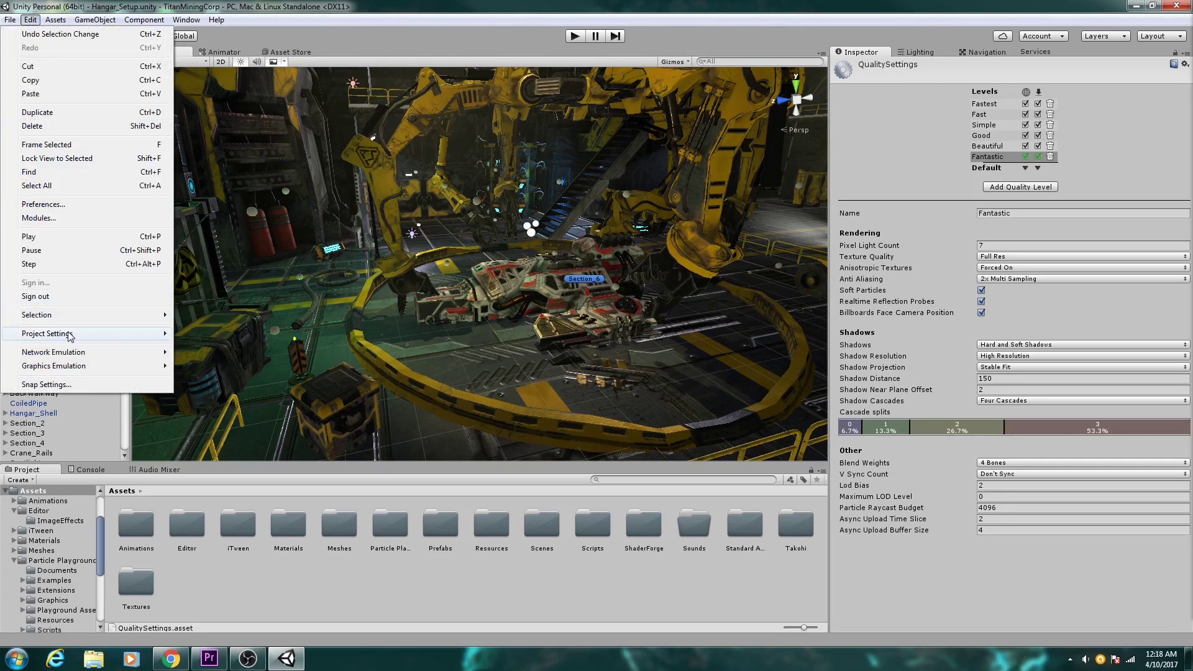
pyautogui.moveTo(70, 336)
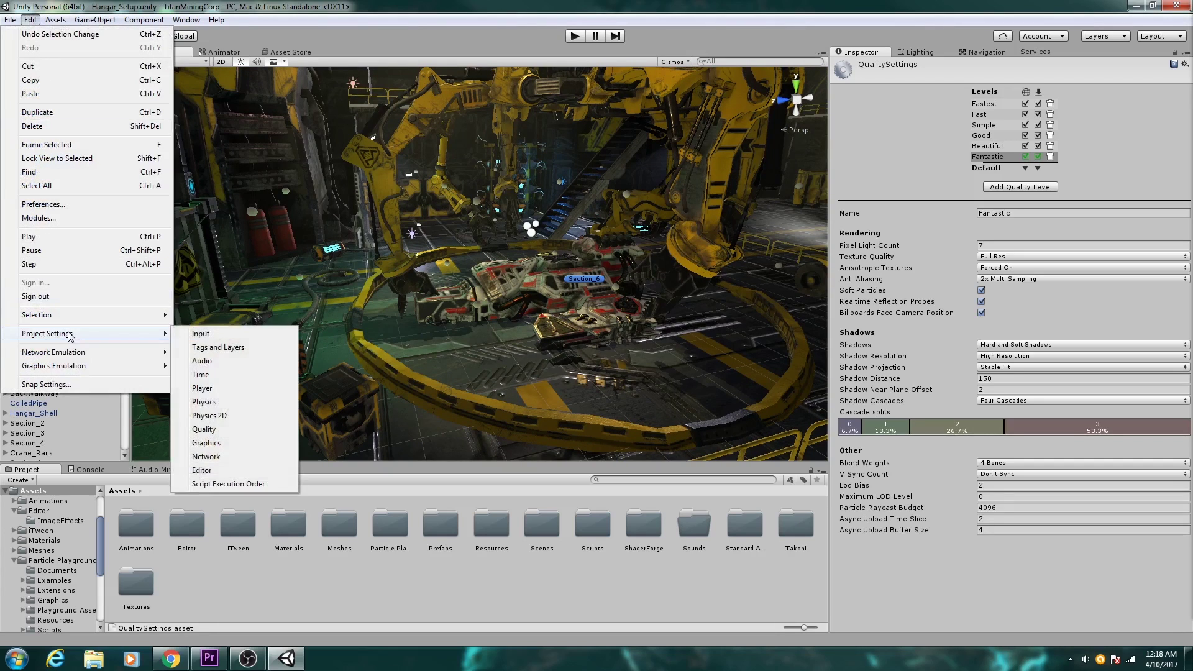
pyautogui.click(202, 389)
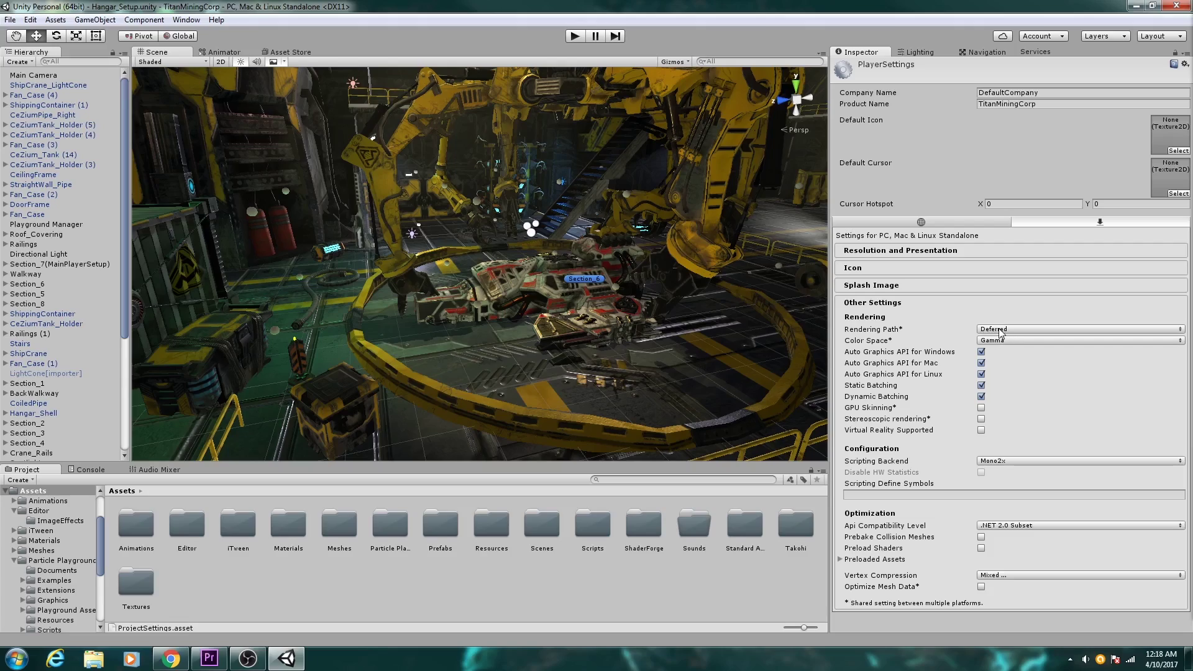
# Select the green spotlight in Section_6 and filter the lighting settings' object view to lights only.
pyautogui.moveTo(414, 295); pyautogui.dragTo(776, 204, button='right')
pyautogui.click(512, 218)
pyautogui.click(908, 54)
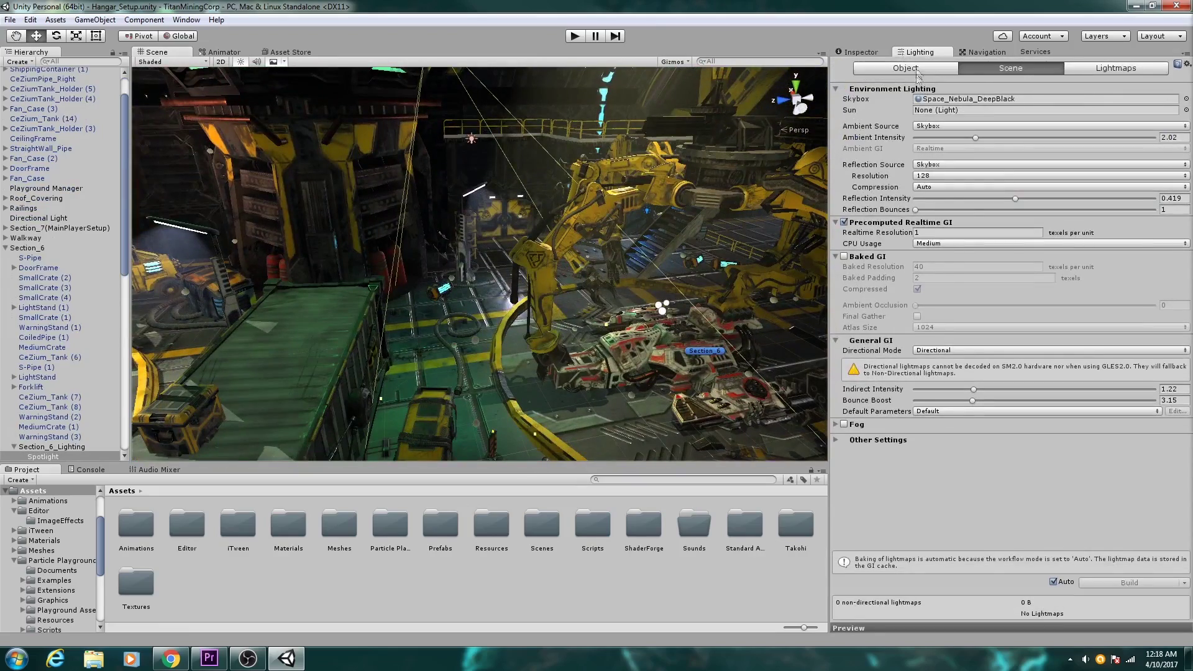
pyautogui.click(917, 68)
pyautogui.click(879, 97)
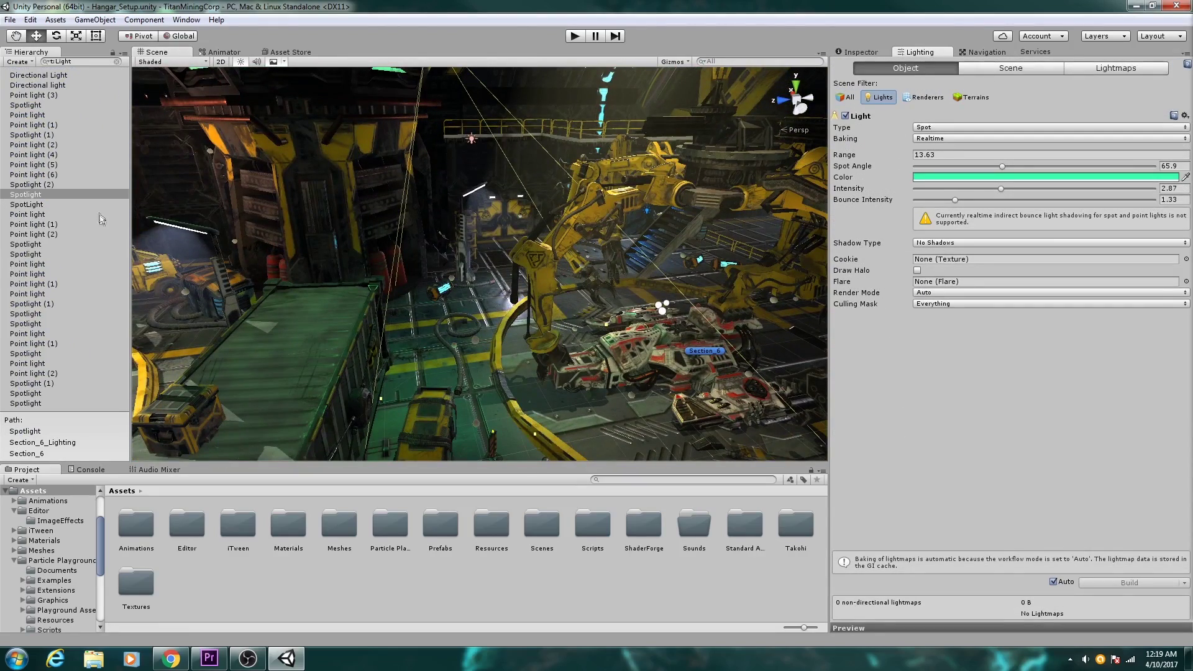
# Review the filtered list of scene lights, select the whole range, and inspect the lit hangar around the ship.
pyautogui.click(26, 194)
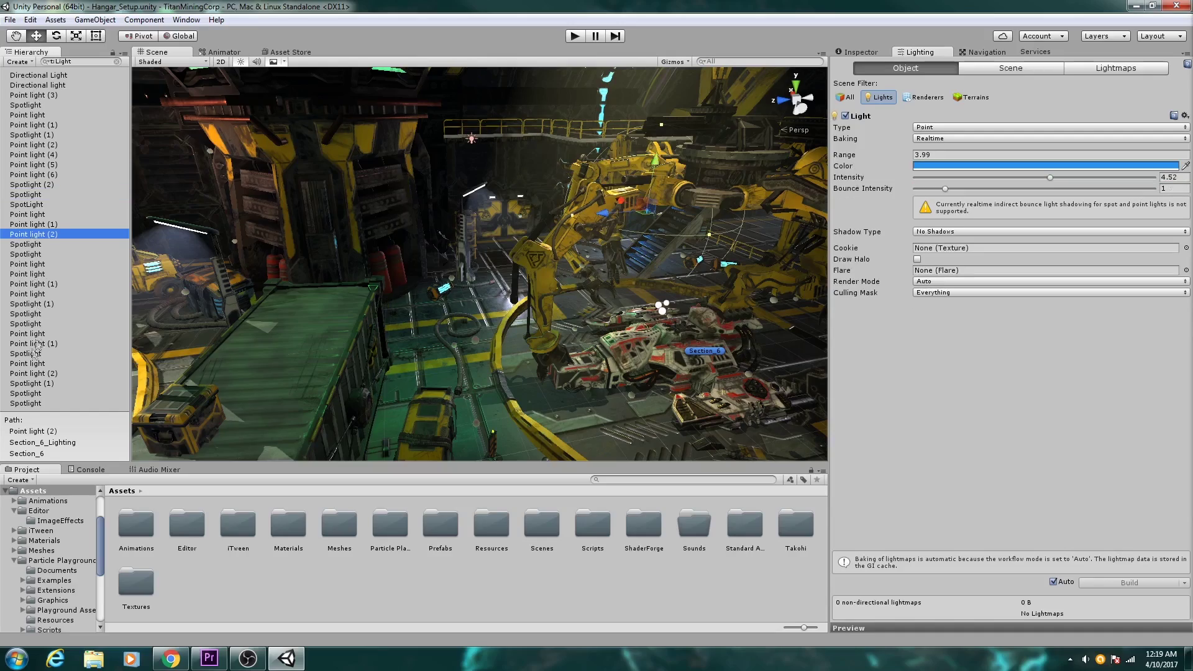
pyautogui.click(25, 404)
pyautogui.keyDown('shift'); pyautogui.click(34, 76); pyautogui.keyUp('shift')
pyautogui.moveTo(398, 261); pyautogui.dragTo(472, 258, button='right')
pyautogui.press('w')
pyautogui.click(351, 277)
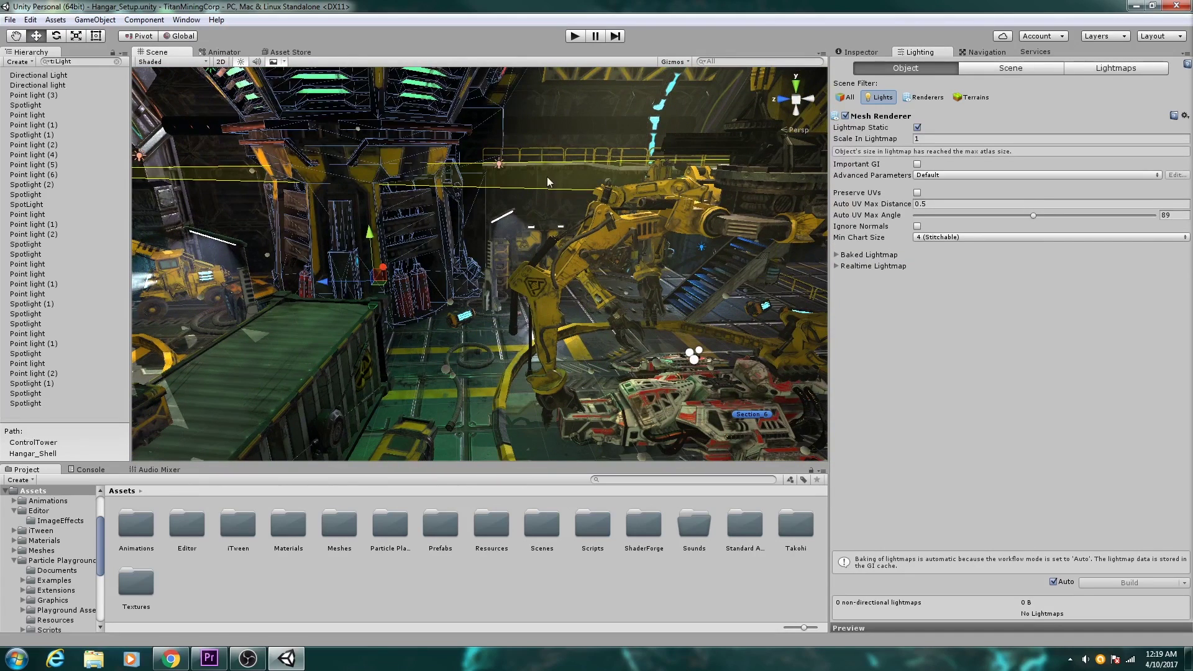
pyautogui.click(445, 245)
pyautogui.moveTo(565, 312); pyautogui.dragTo(596, 321, button='right')
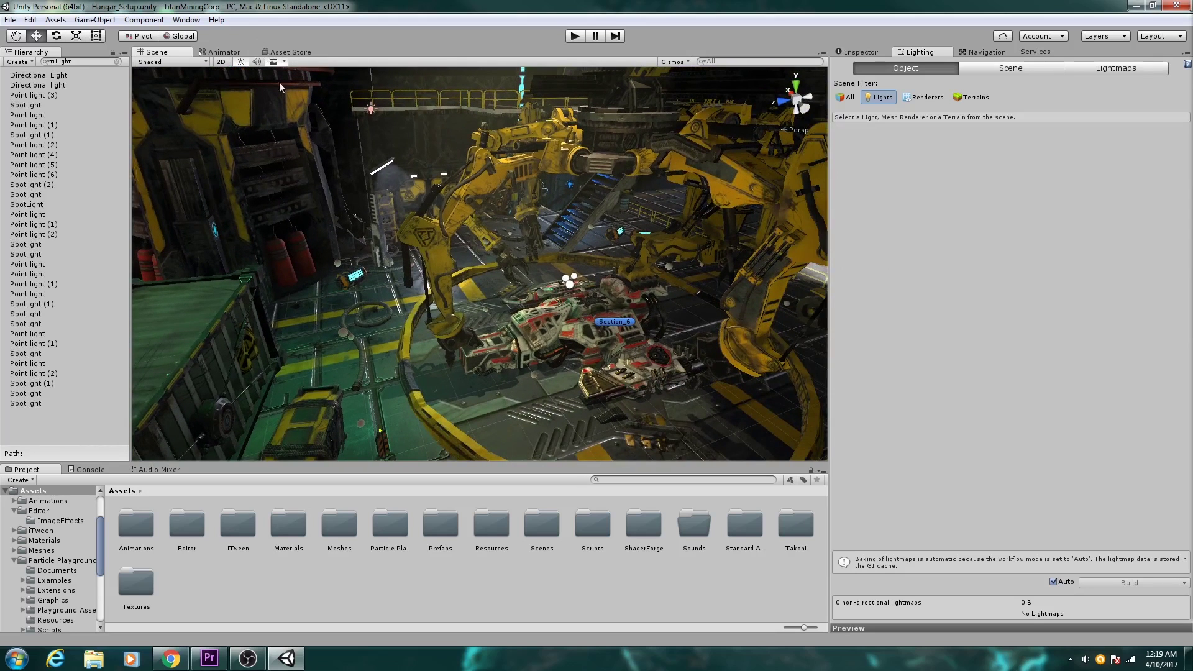
# Bring up the available rendering path options in the standalone Player settings.
pyautogui.click(30, 19)
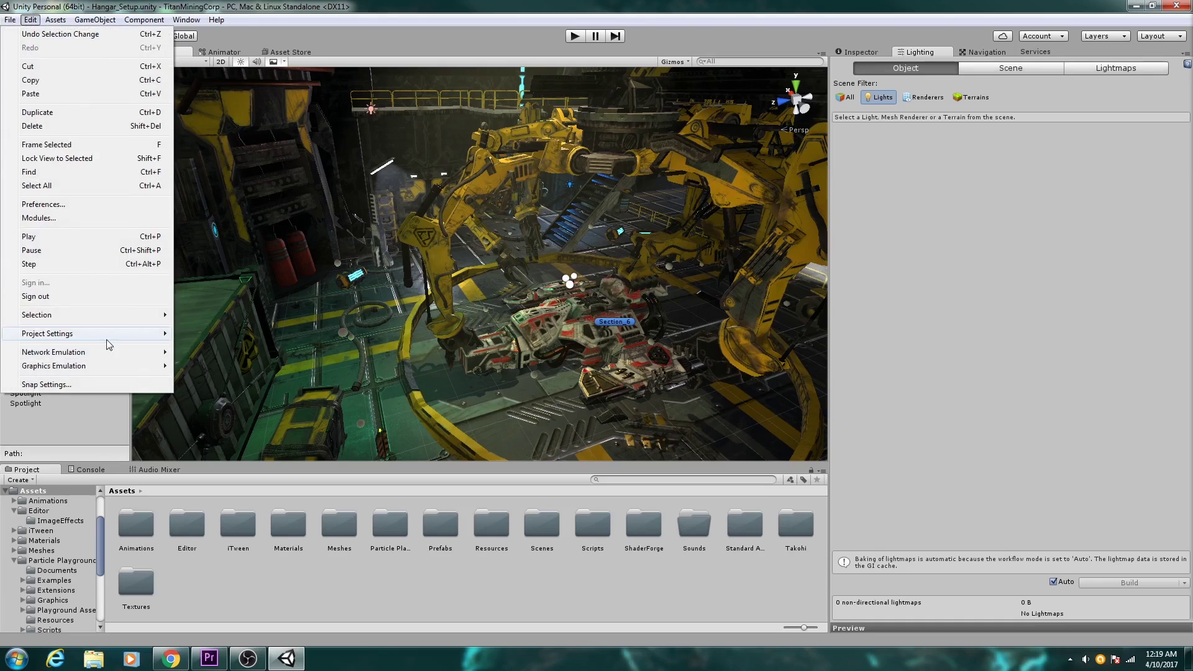
pyautogui.moveTo(100, 337)
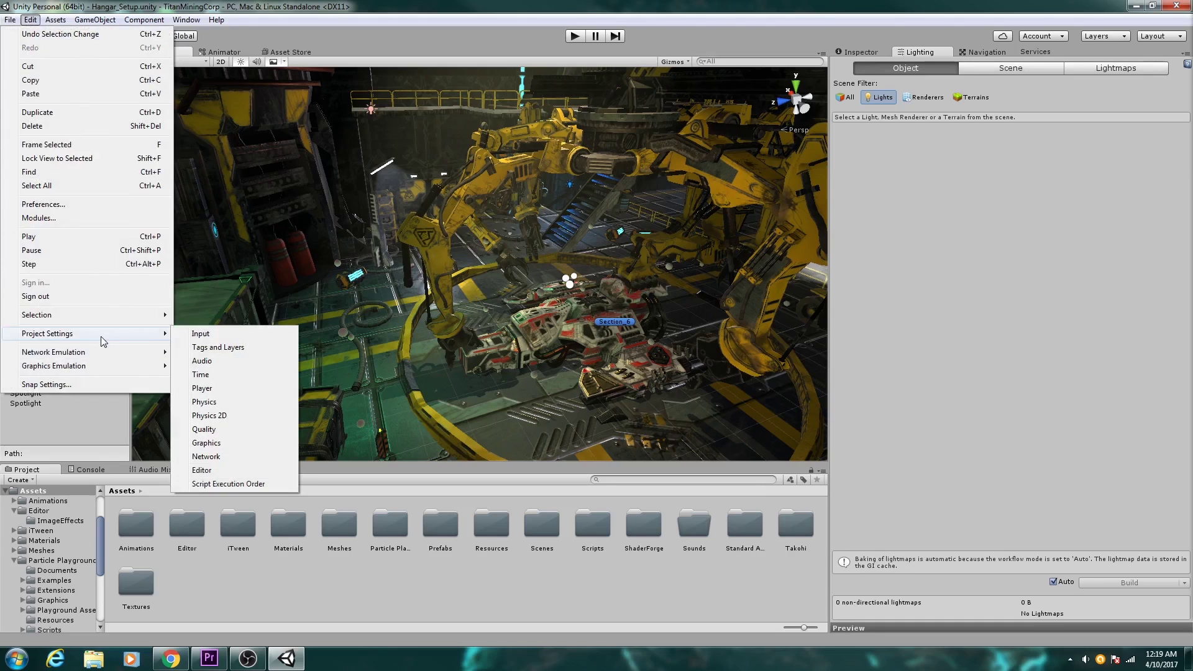
pyautogui.click(202, 388)
pyautogui.click(1019, 329)
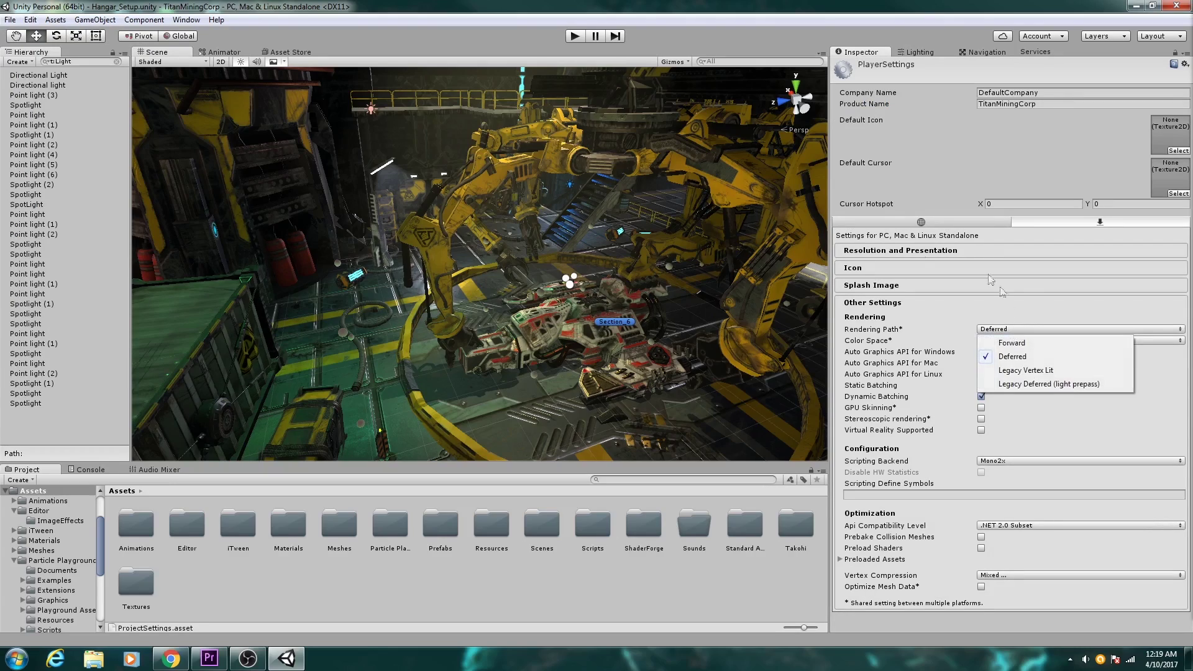
# Try the Forward and Deferred rendering paths on the Main Camera and return it to Use Player Settings.
pyautogui.moveTo(616, 315); pyautogui.dragTo(454, 402, button='right')
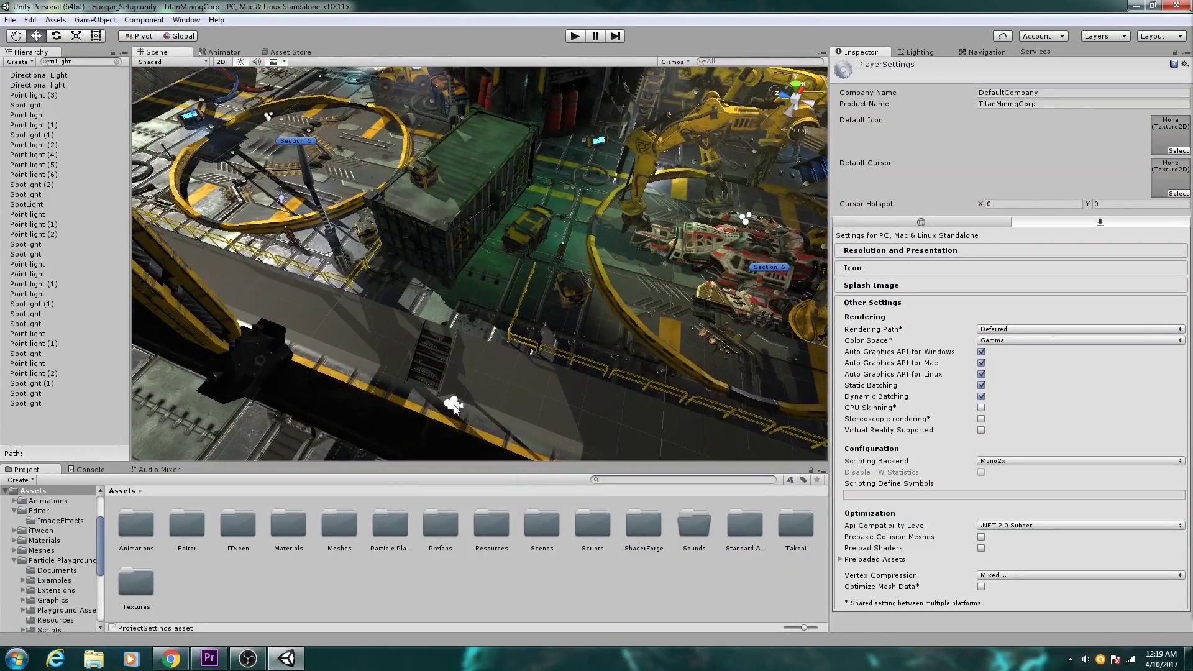
pyautogui.click(454, 402)
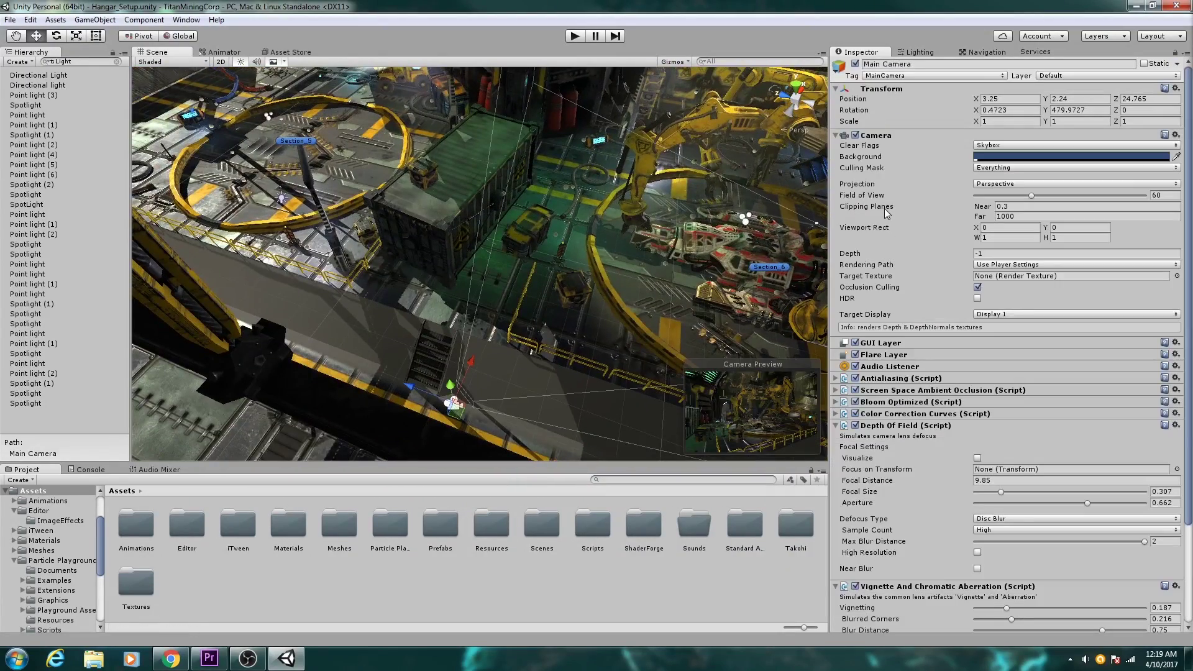
pyautogui.click(993, 265)
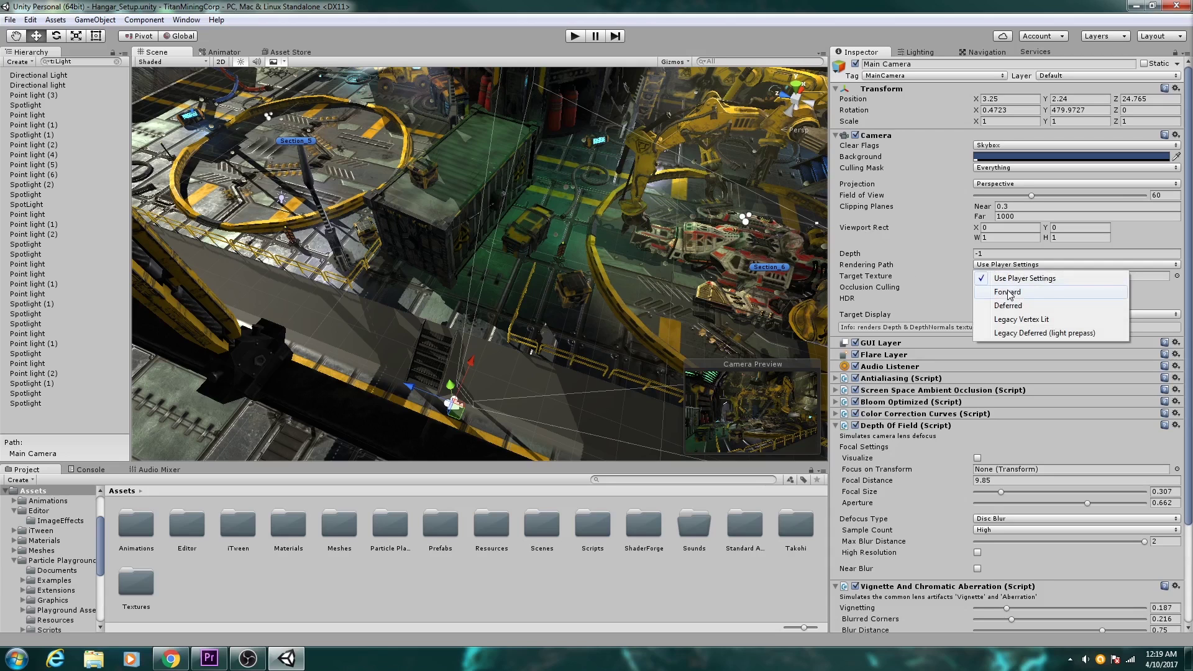
pyautogui.click(1008, 293)
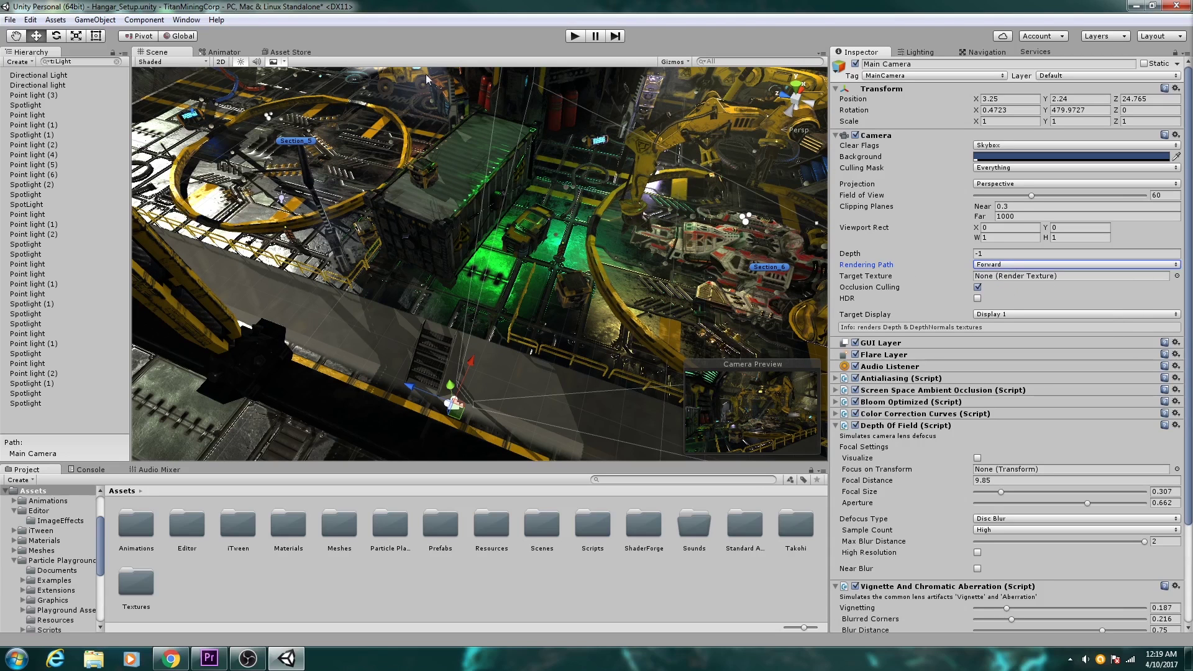
pyautogui.click(1004, 266)
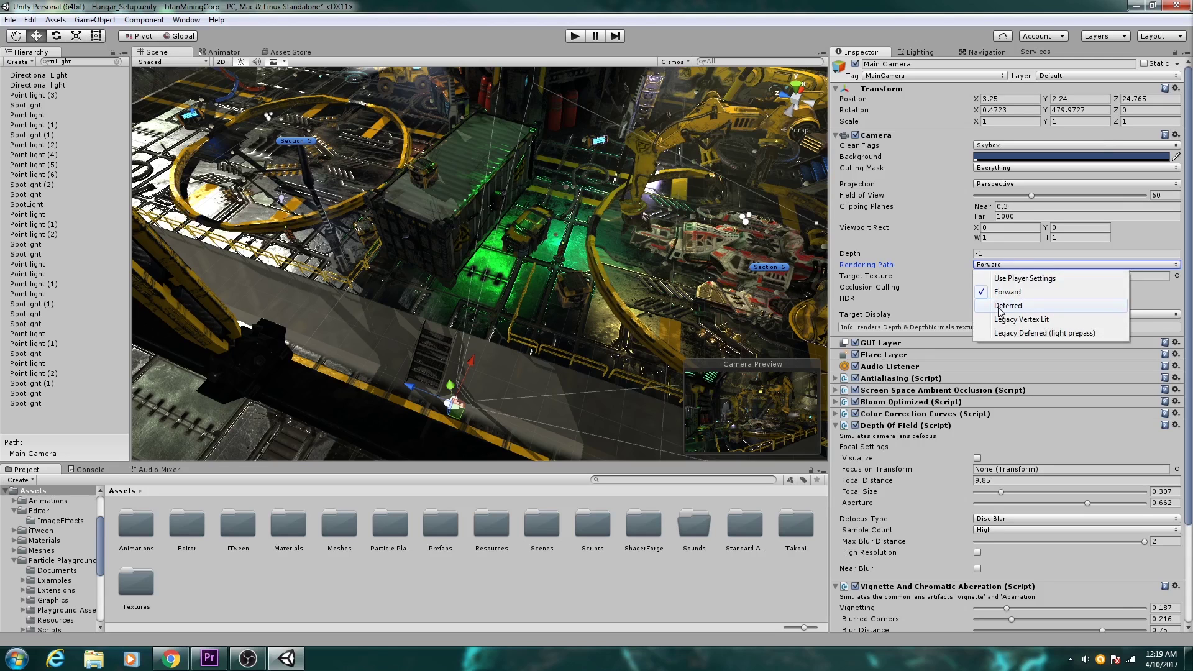
pyautogui.click(1000, 306)
pyautogui.click(1010, 266)
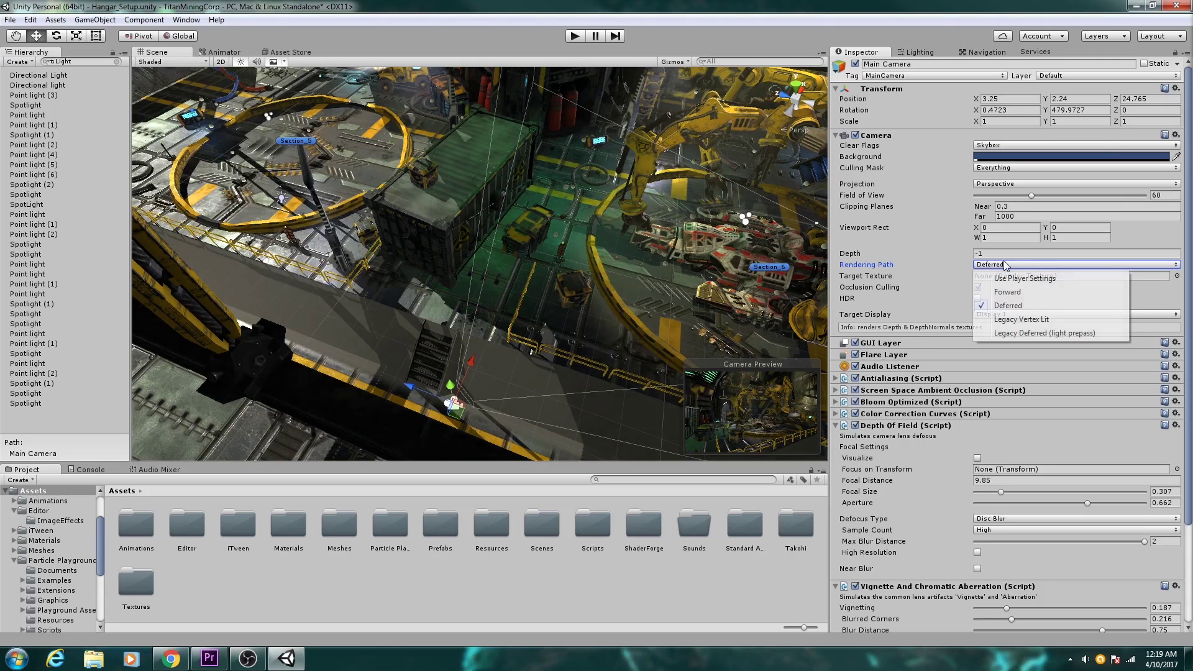
pyautogui.click(1011, 279)
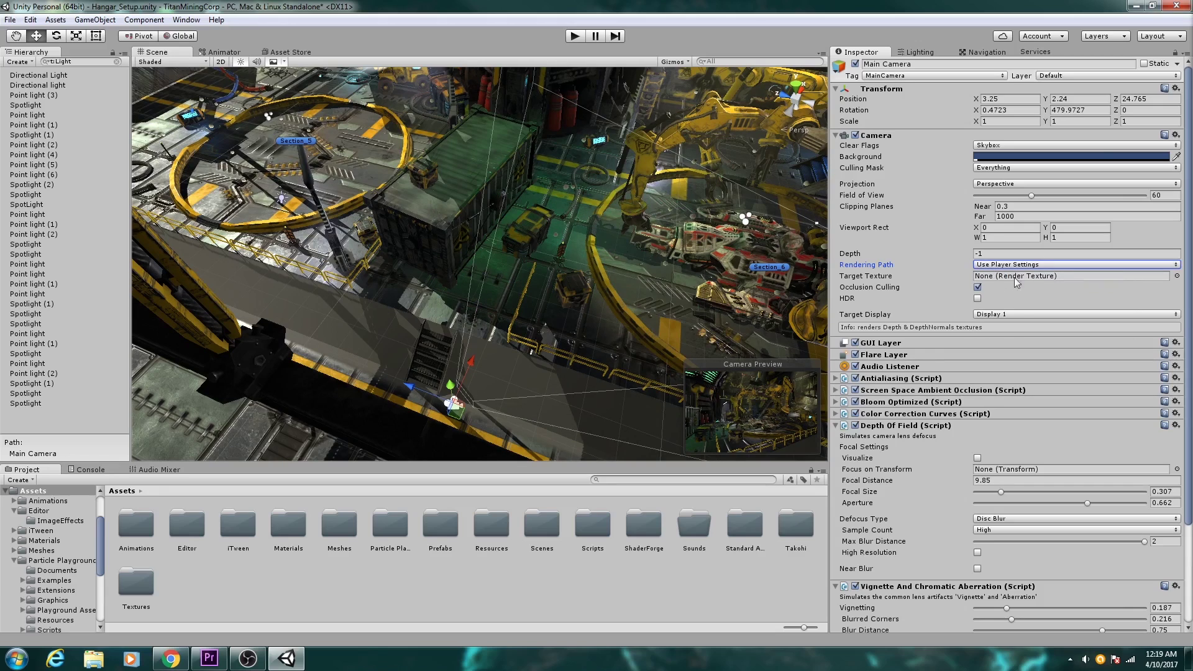
# Return to the Player settings for the project-wide rendering path.
pyautogui.click(30, 19)
pyautogui.moveTo(61, 336)
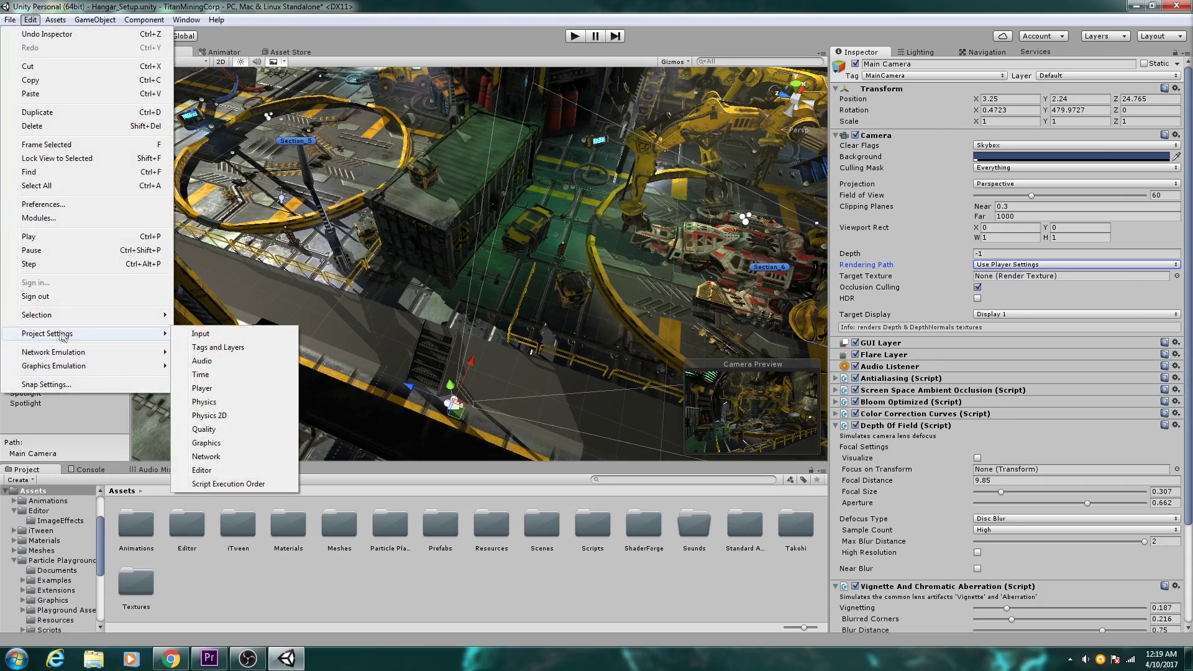
pyautogui.click(205, 390)
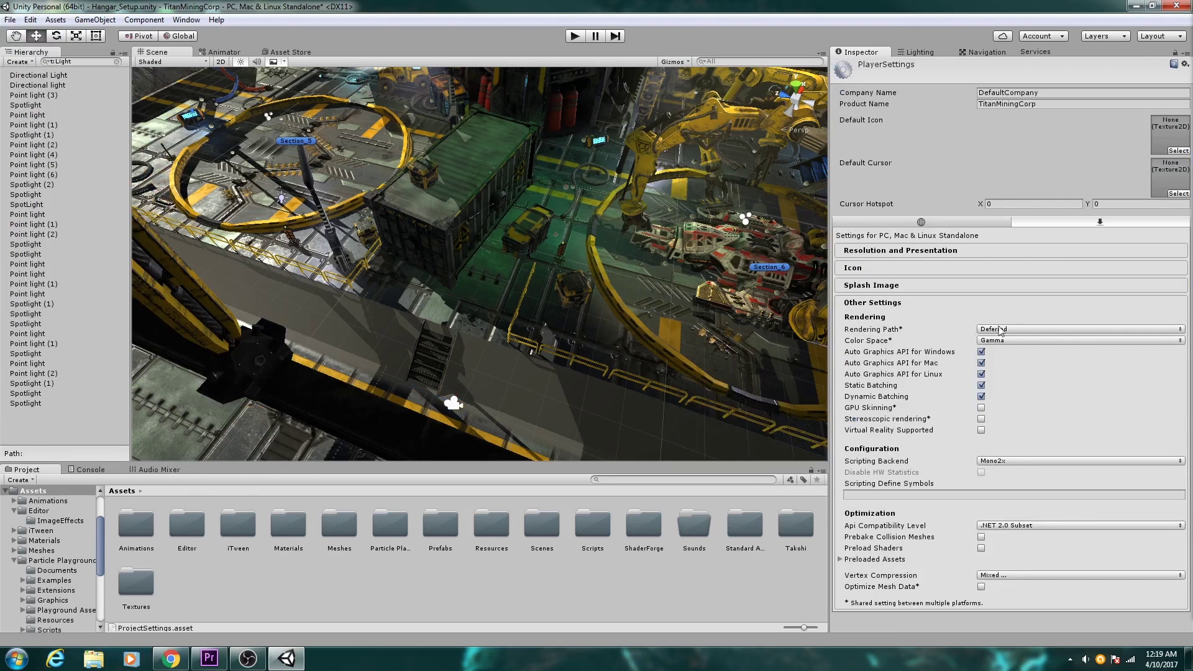